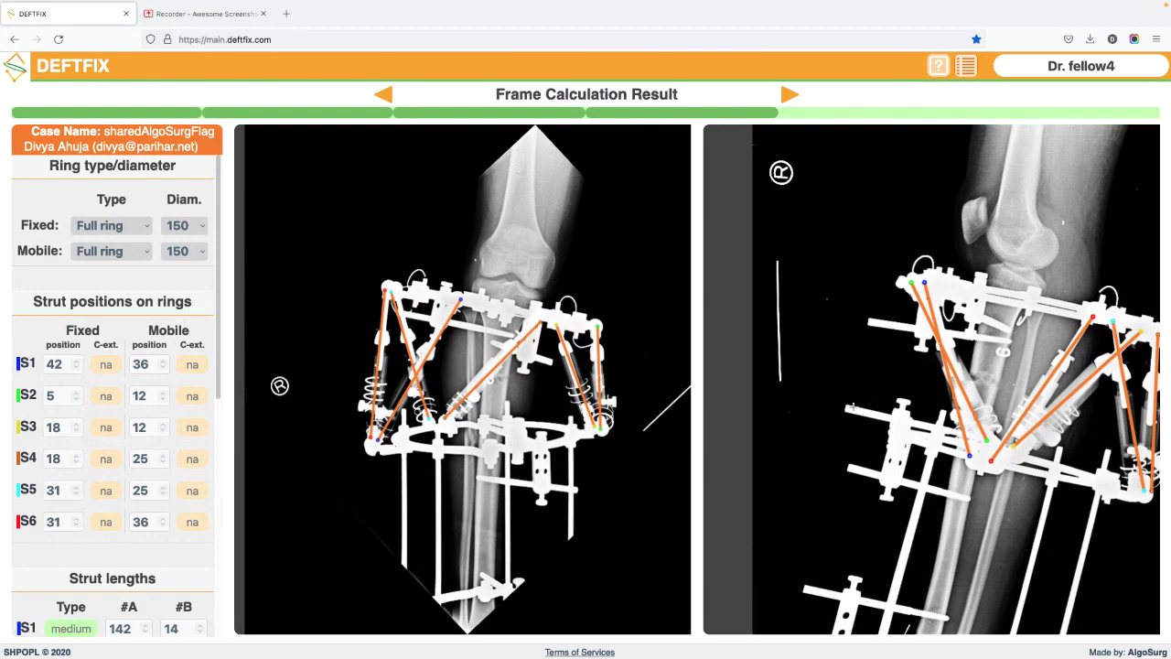
Step: Confirm that the orange lines coincide with the struts and advance to the Bone Annotations stage
{"action": "left_click_drag", "start_coordinate": [858, 429], "coordinate": [826, 431]}
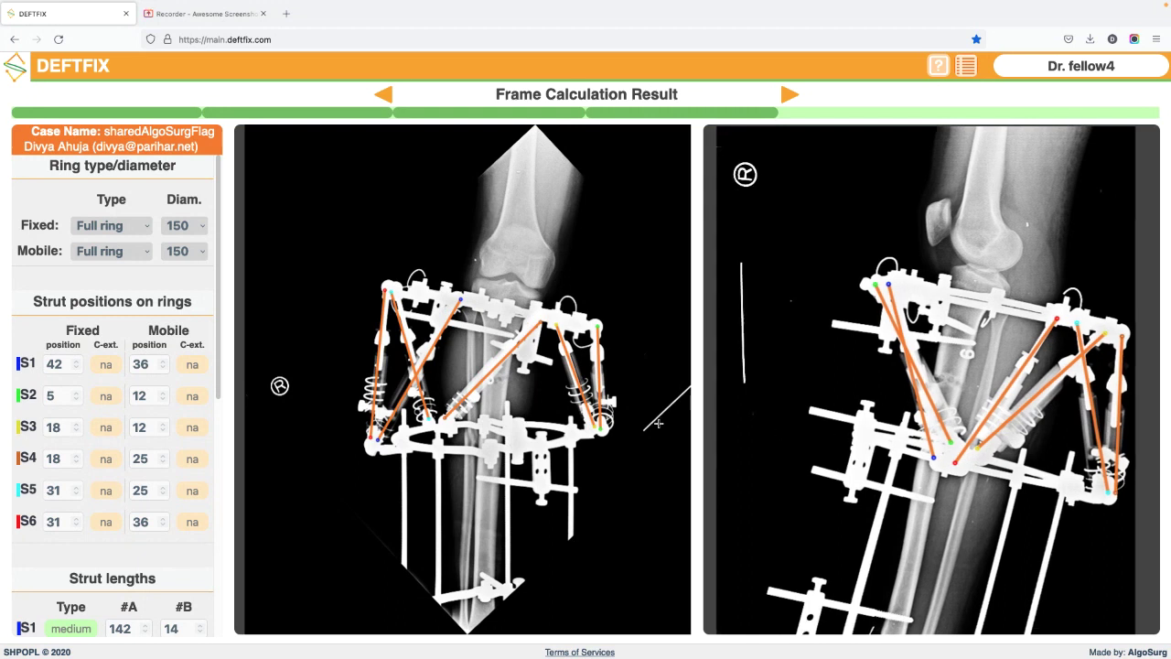
{"action": "left_click", "coordinate": [790, 95]}
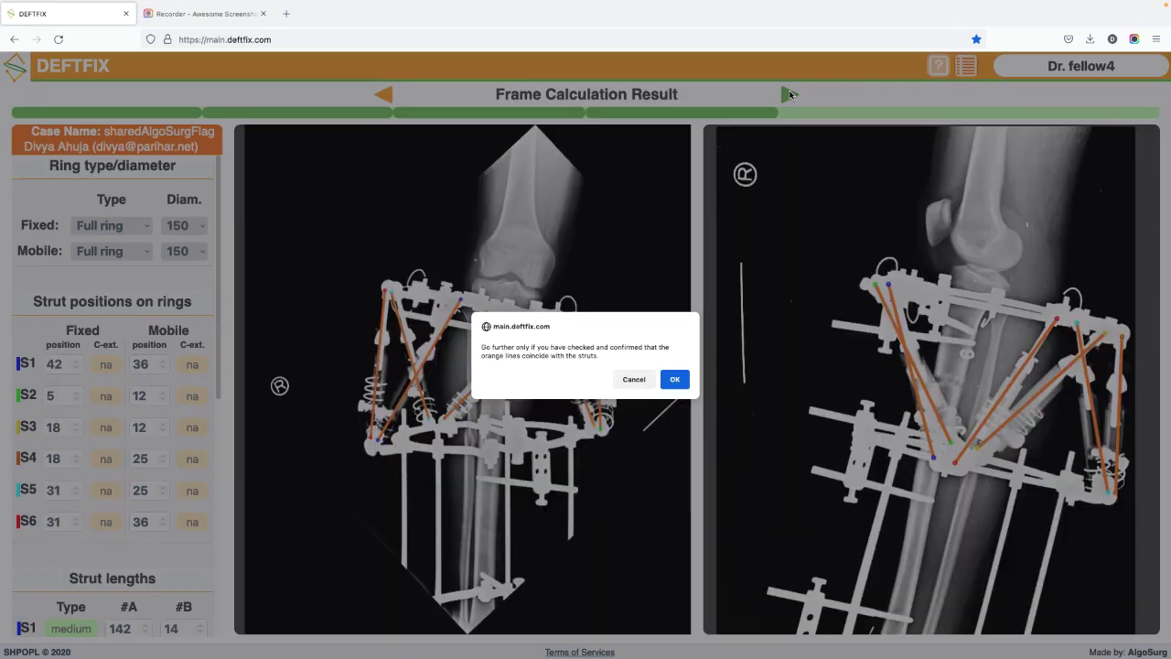
{"action": "left_click", "coordinate": [677, 377]}
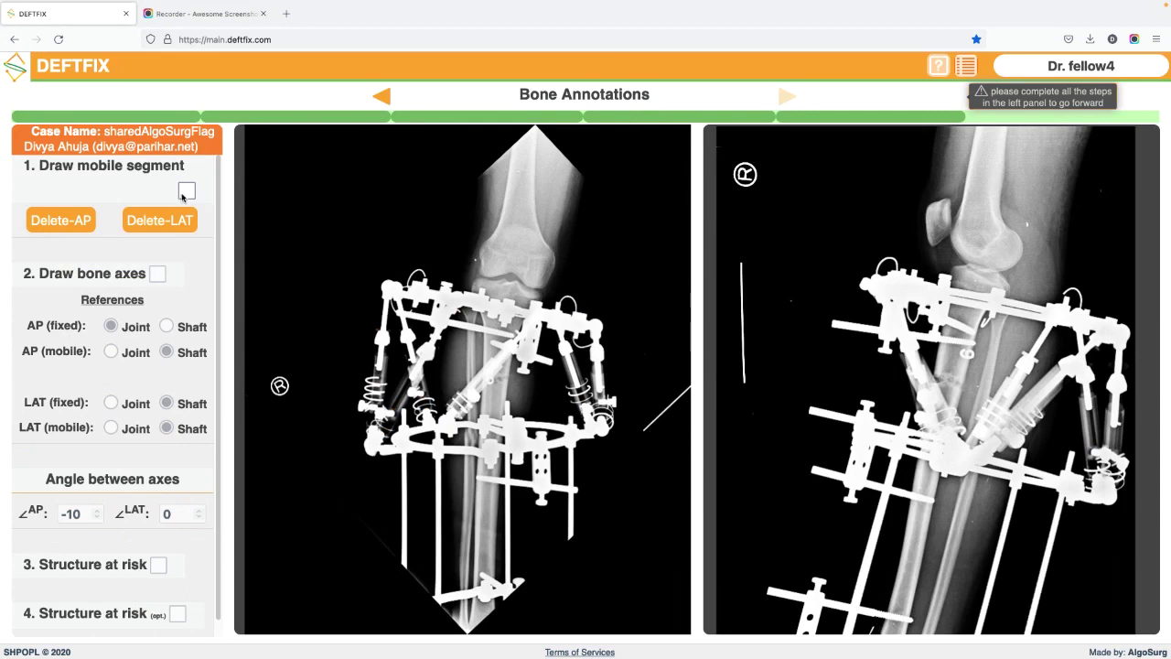
Step: Outline the mobile bone segment on the AP and lateral X-rays, from the bone cut to the mobile ring
{"action": "left_click", "coordinate": [188, 191]}
{"action": "left_click_drag", "start_coordinate": [934, 379], "coordinate": [961, 389]}
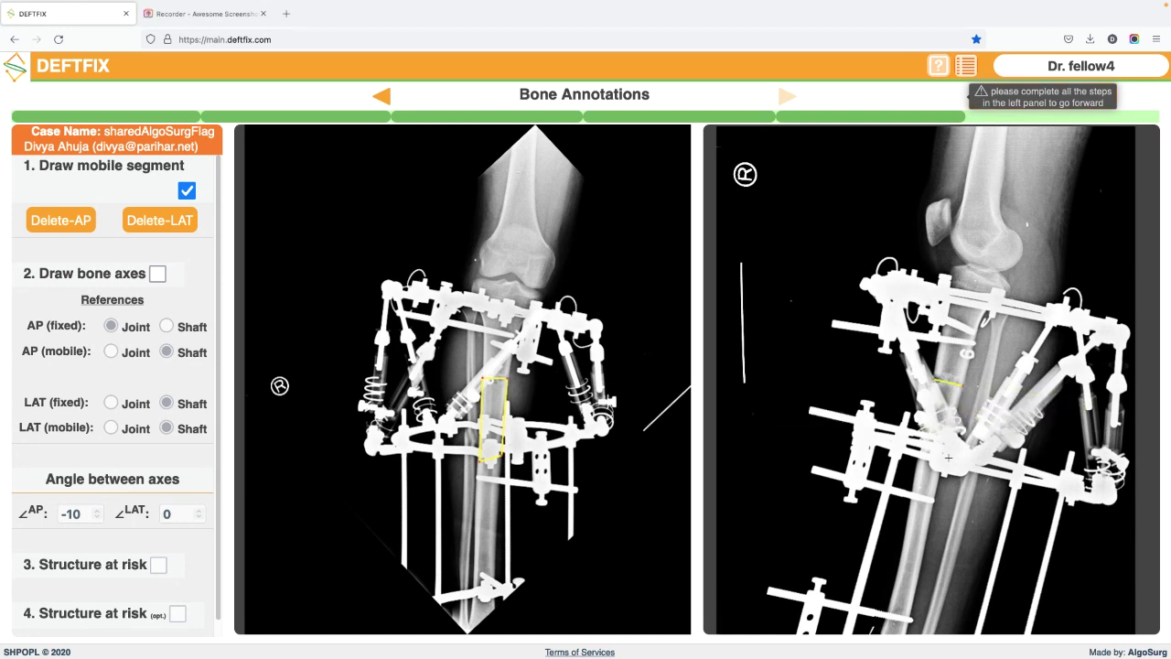
{"action": "left_click", "coordinate": [941, 472]}
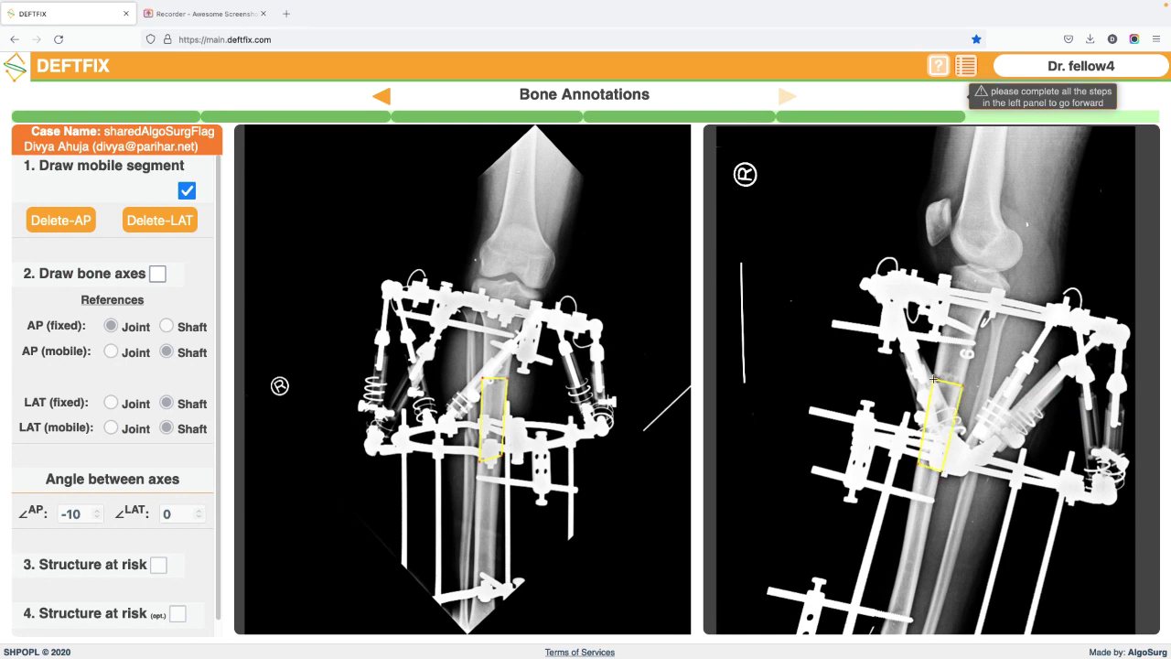
Step: Enable bone axis drawing and swing the fixed segment's AP axis about the knee joint centre to an AP angle of -24
{"action": "left_click", "coordinate": [158, 274]}
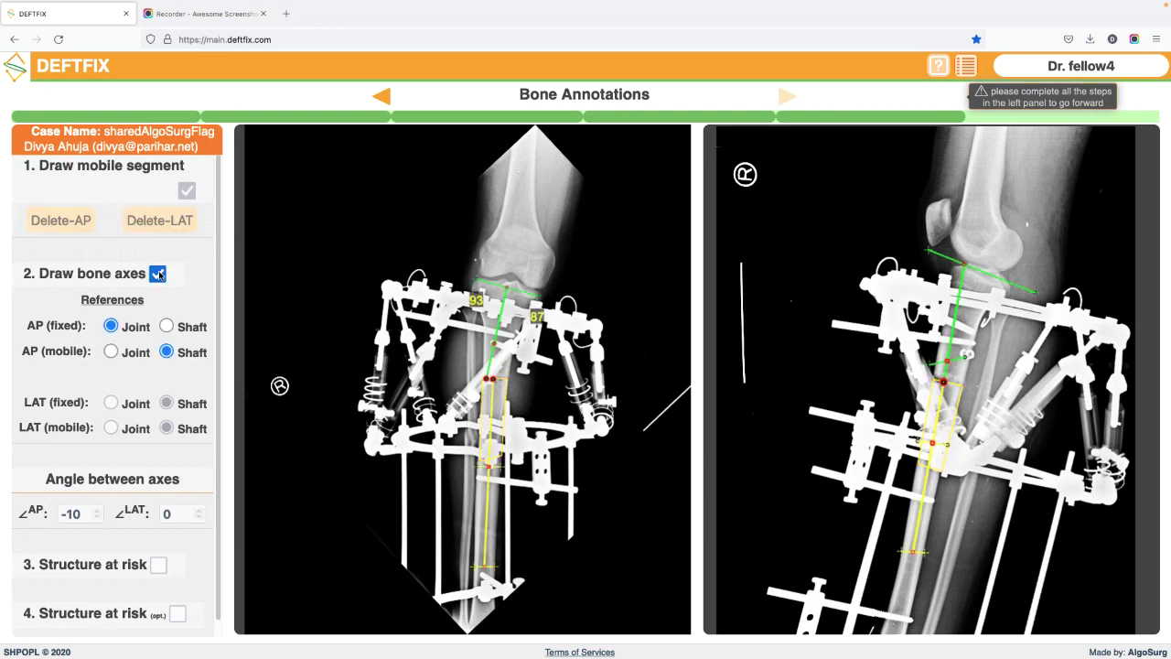
{"action": "left_click_drag", "start_coordinate": [506, 287], "coordinate": [531, 294]}
{"action": "left_click_drag", "start_coordinate": [343, 239], "coordinate": [474, 280]}
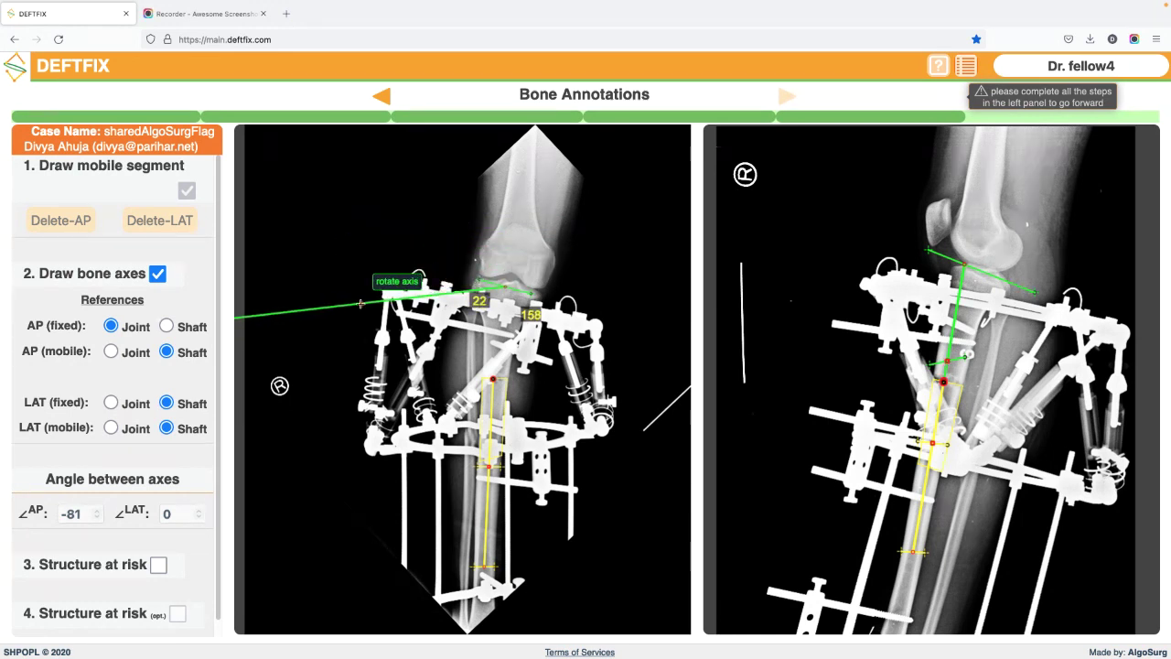
{"action": "left_click_drag", "start_coordinate": [383, 290], "coordinate": [457, 377]}
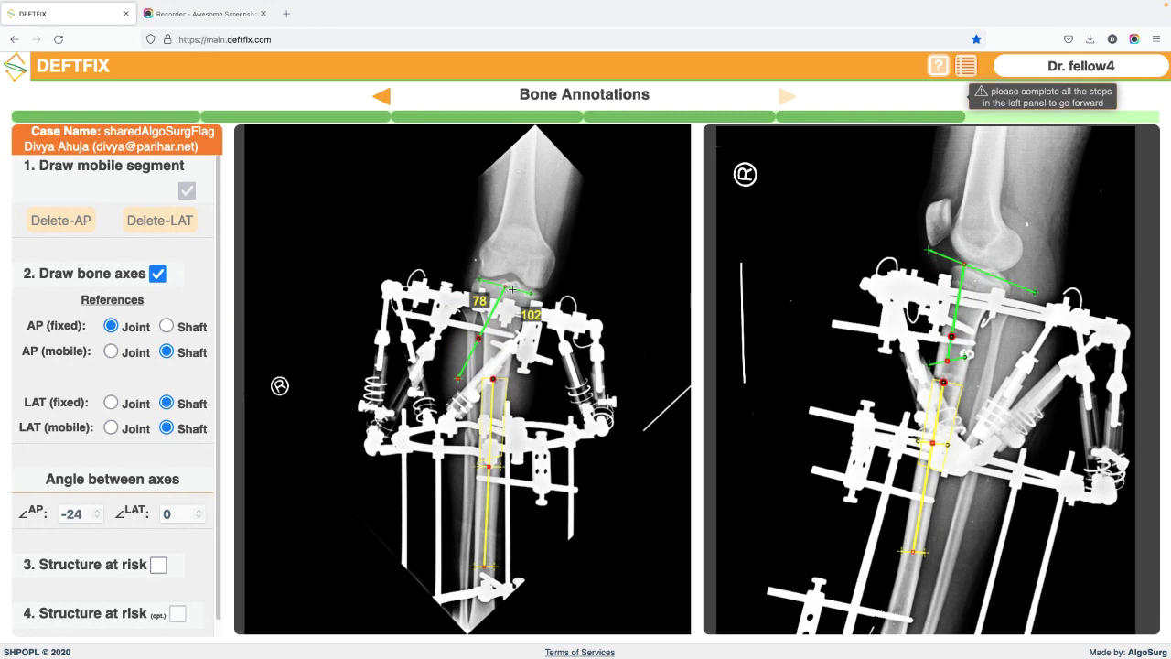
Step: Align the fixed AP axis with the tibial shaft at an AP angle of -9 and extend its resection end to the mobile segment's upper edge
{"action": "scroll", "coordinate": [516, 306], "scroll_direction": "up", "scroll_amount": 5}
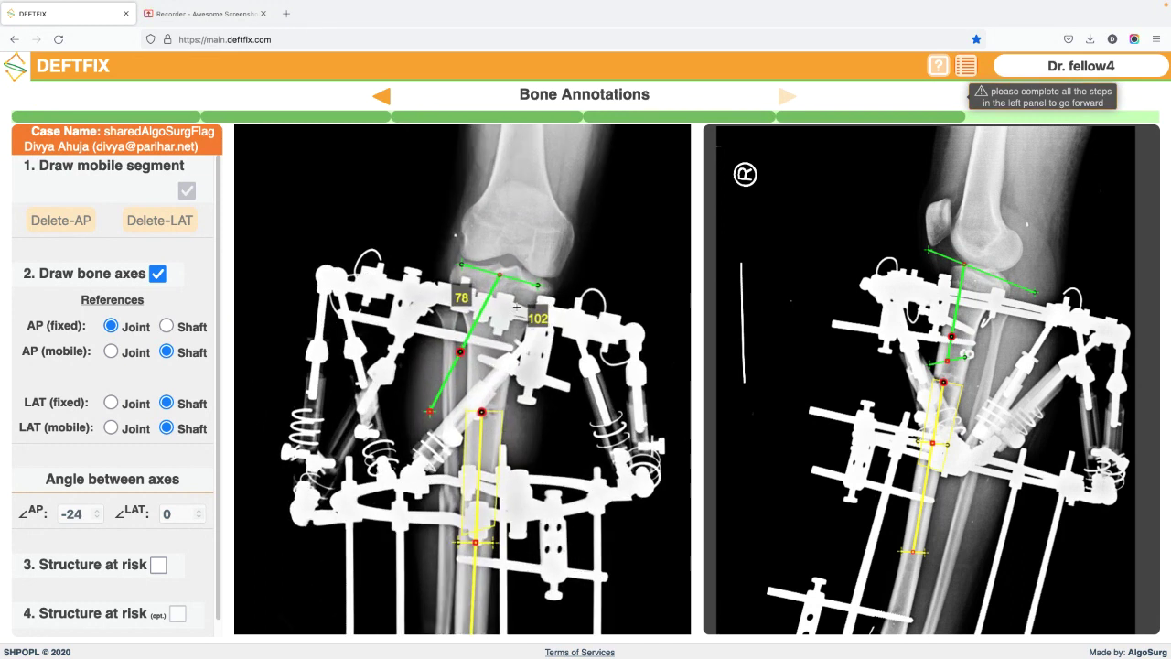
{"action": "scroll", "coordinate": [517, 302], "scroll_direction": "up", "scroll_amount": 2}
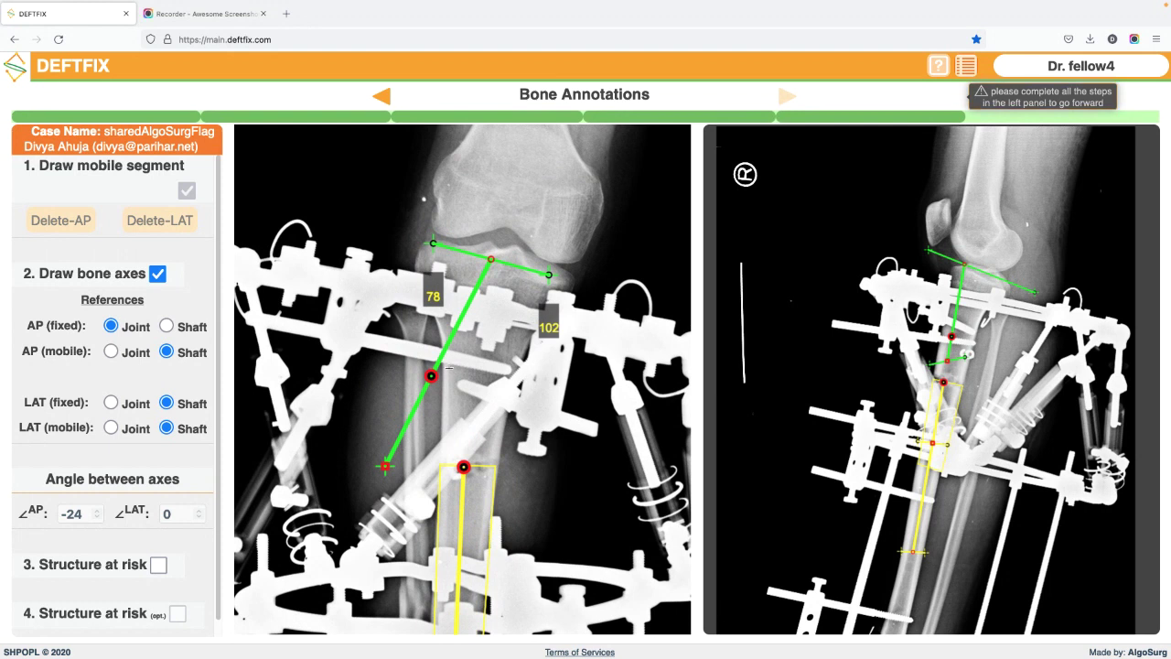
{"action": "mouse_move", "coordinate": [386, 467]}
{"action": "left_mouse_down"}
{"action": "mouse_move", "coordinate": [429, 433]}
{"action": "mouse_move", "coordinate": [452, 439]}
{"action": "left_mouse_up"}
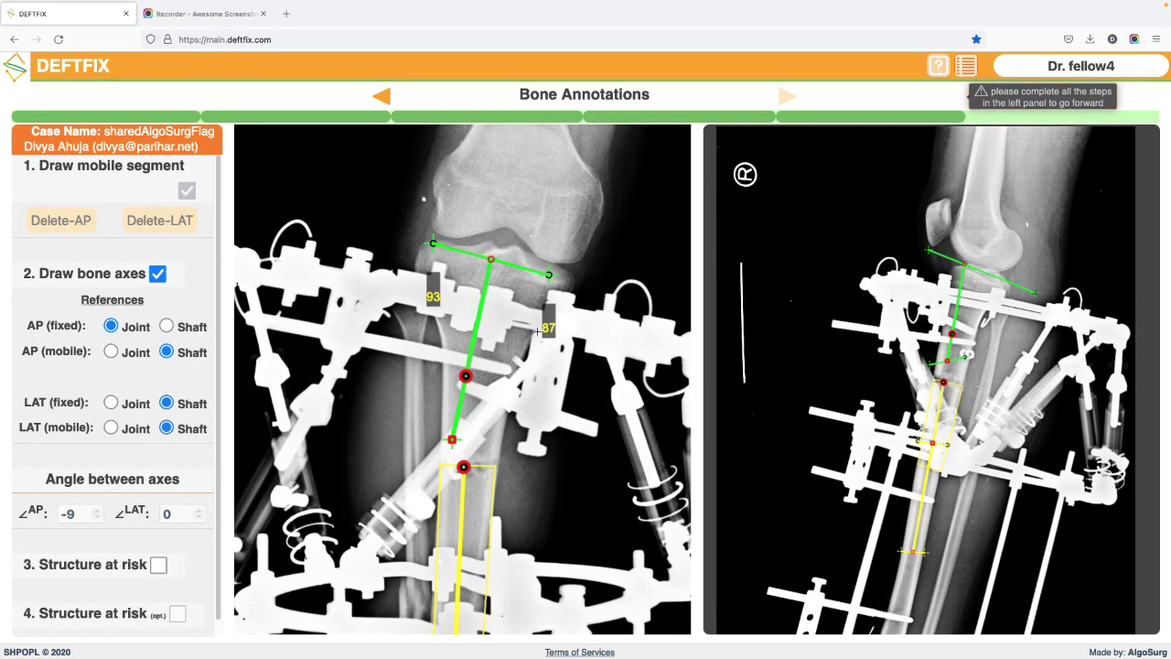
{"action": "left_click_drag", "start_coordinate": [491, 260], "coordinate": [496, 264]}
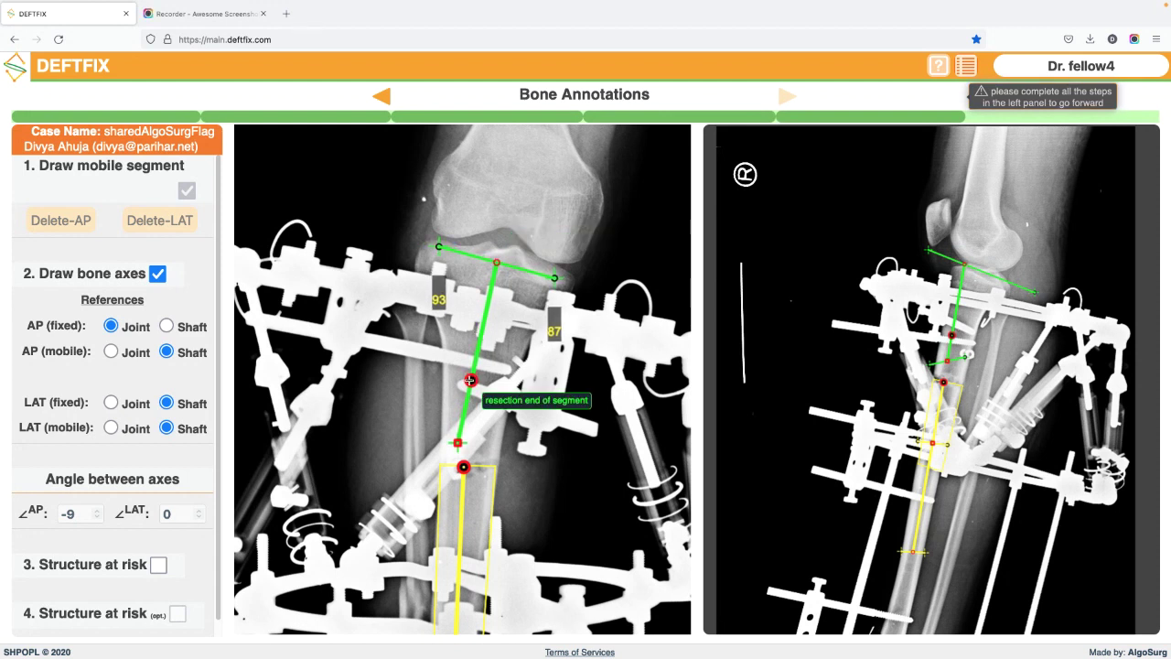
{"action": "left_click_drag", "start_coordinate": [469, 380], "coordinate": [452, 464]}
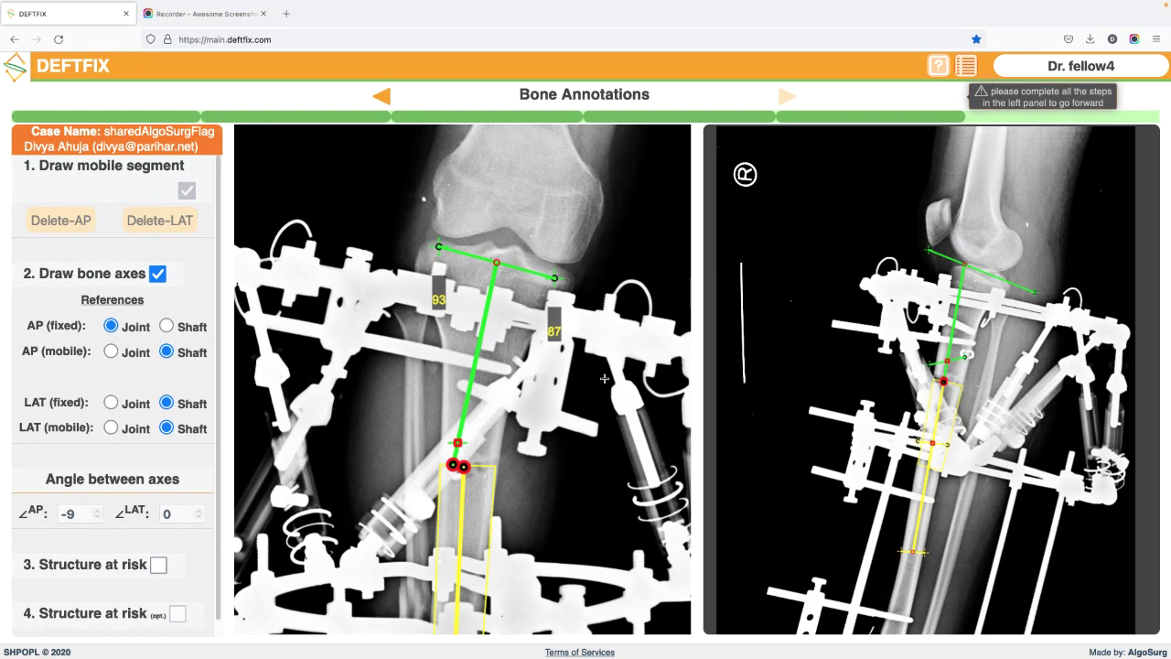
Step: Move the mobile segment's resection end on the AP X-ray up along its axis to the fixed ring's level
{"action": "left_click_drag", "start_coordinate": [593, 511], "coordinate": [604, 378]}
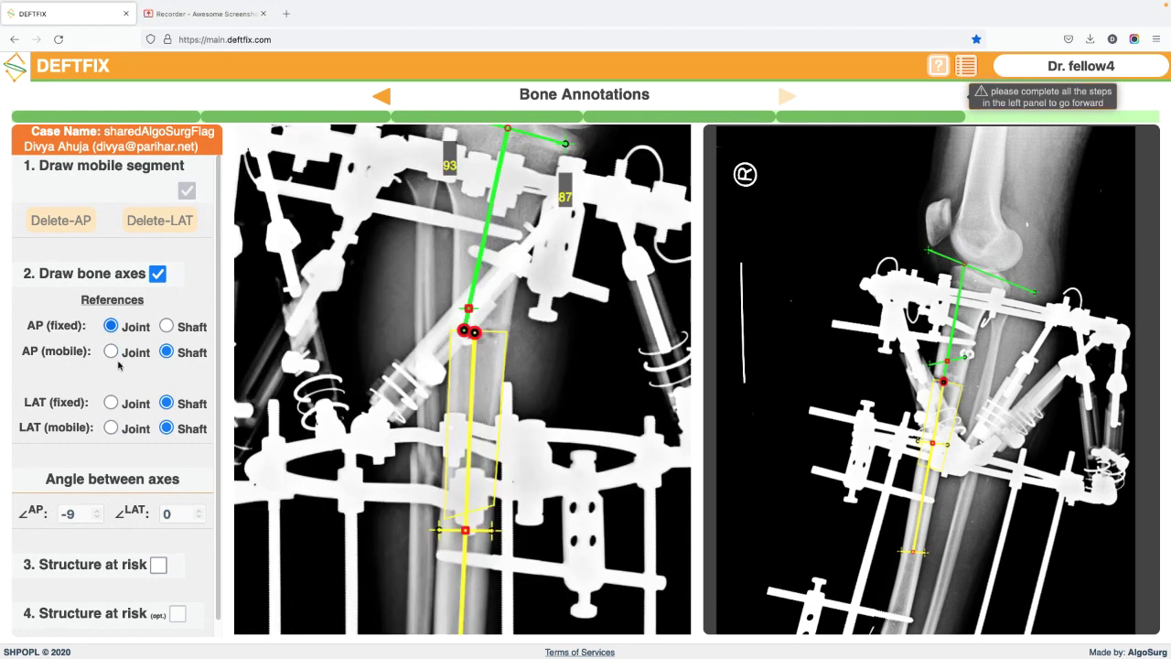
{"action": "scroll", "coordinate": [488, 537], "scroll_direction": "down", "scroll_amount": 3}
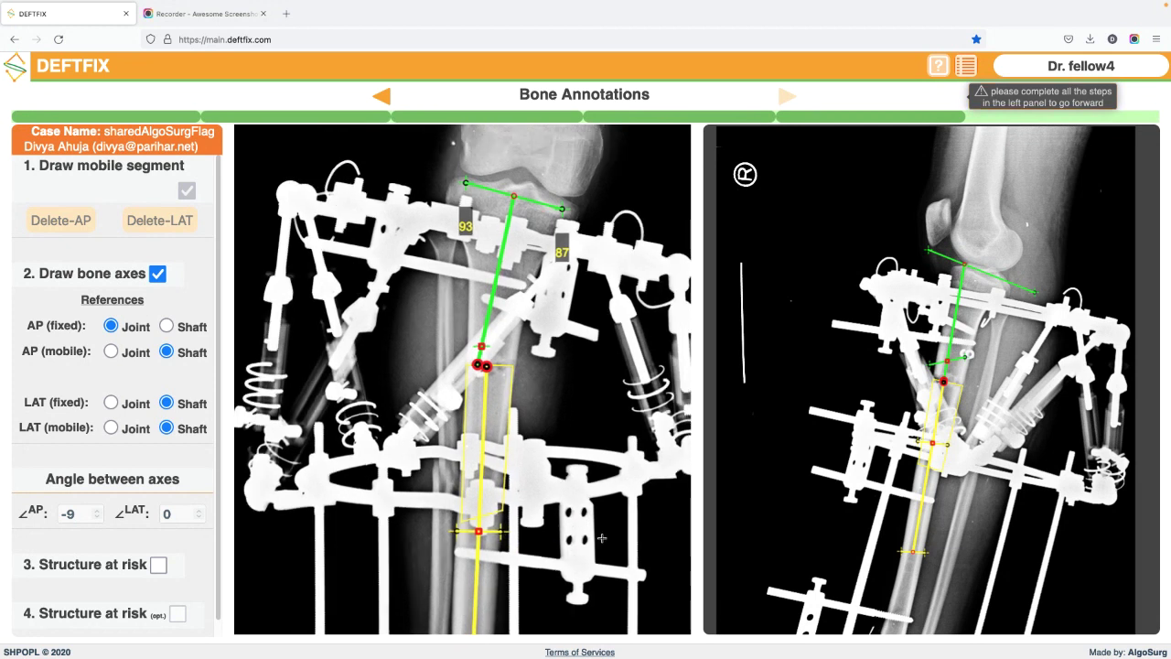
{"action": "left_click_drag", "start_coordinate": [594, 542], "coordinate": [596, 482]}
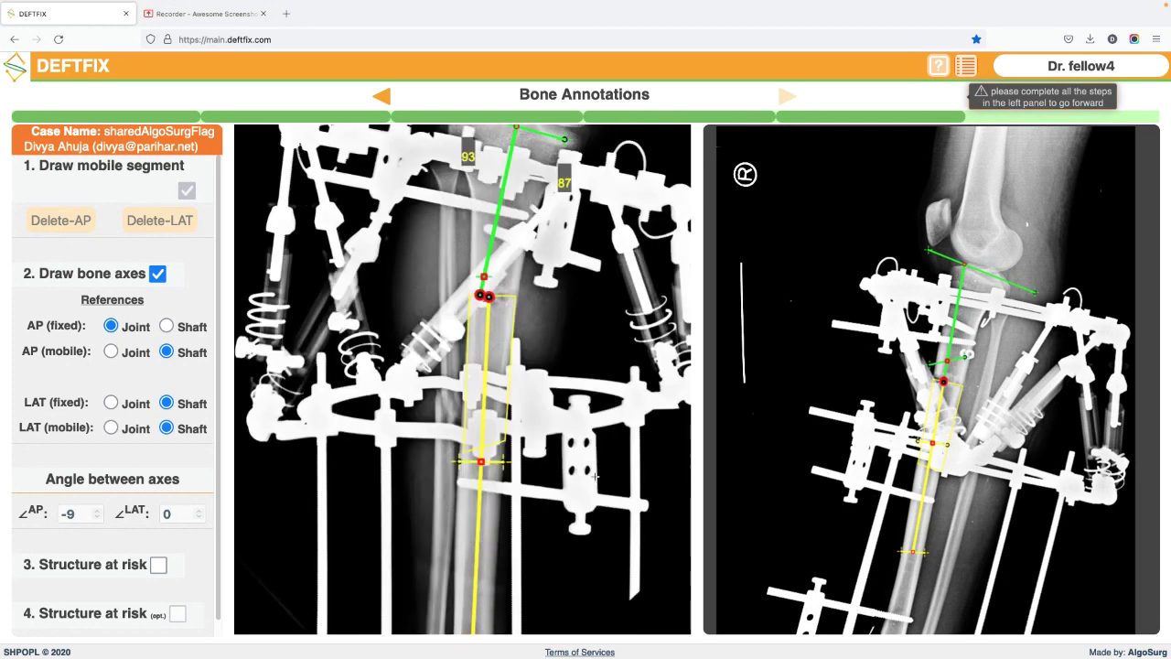
{"action": "scroll", "coordinate": [595, 476], "scroll_direction": "down", "scroll_amount": 1}
{"action": "left_click_drag", "start_coordinate": [487, 304], "coordinate": [497, 195]}
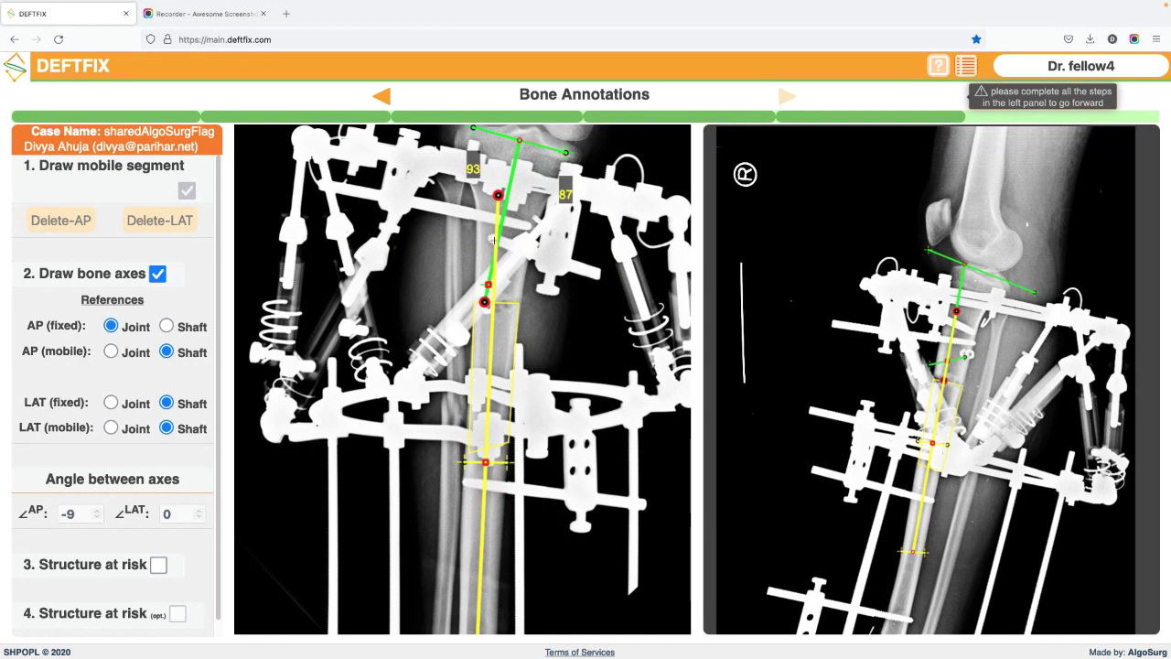
{"action": "left_click_drag", "start_coordinate": [562, 232], "coordinate": [541, 302]}
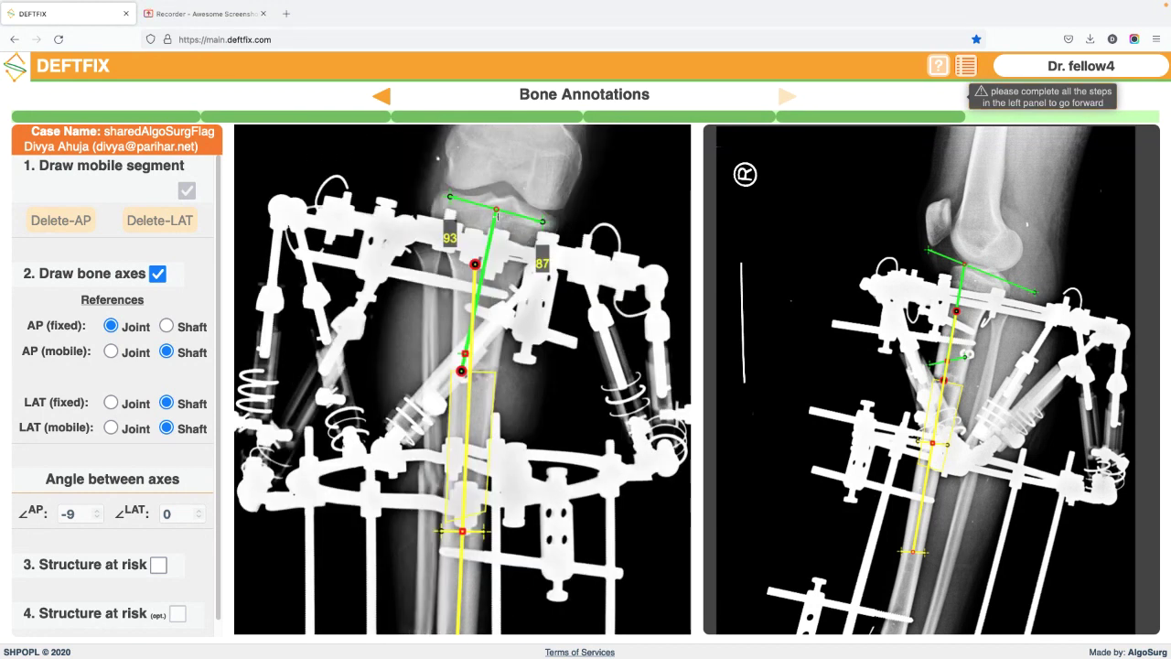
Step: Refine the fixed AP axis to an angle of -10 and return the mobile segment's resection end to the bone cut
{"action": "left_click_drag", "start_coordinate": [495, 209], "coordinate": [449, 196]}
{"action": "left_click_drag", "start_coordinate": [464, 353], "coordinate": [461, 358]}
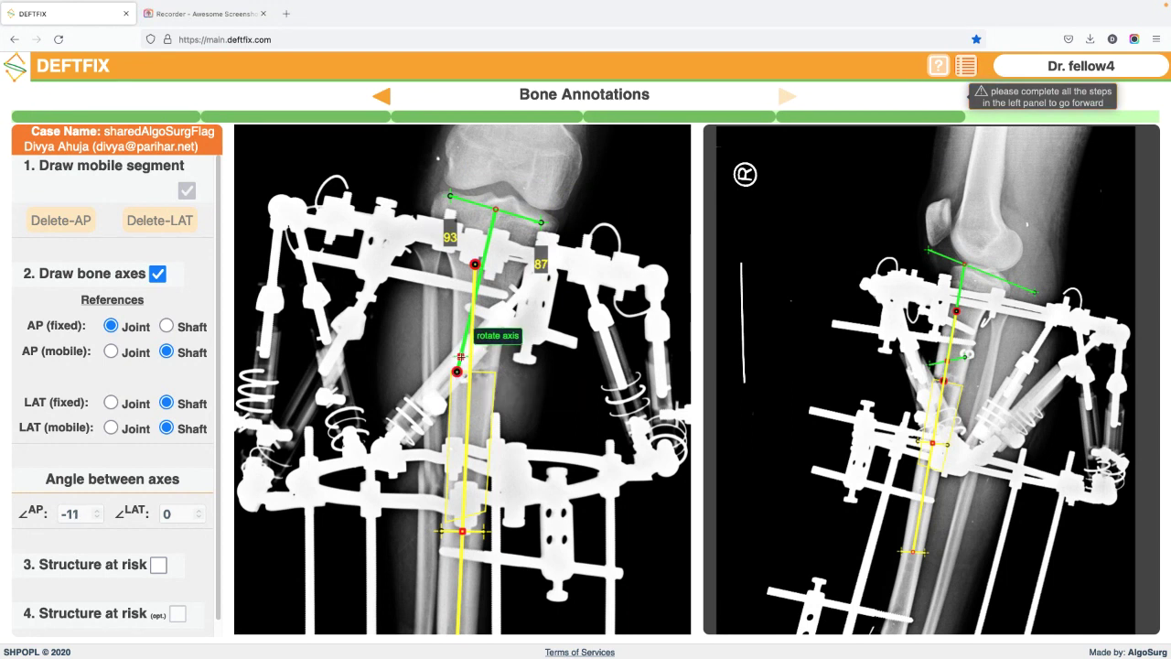
{"action": "left_click_drag", "start_coordinate": [467, 326], "coordinate": [468, 327]}
{"action": "left_click_drag", "start_coordinate": [495, 209], "coordinate": [493, 209]}
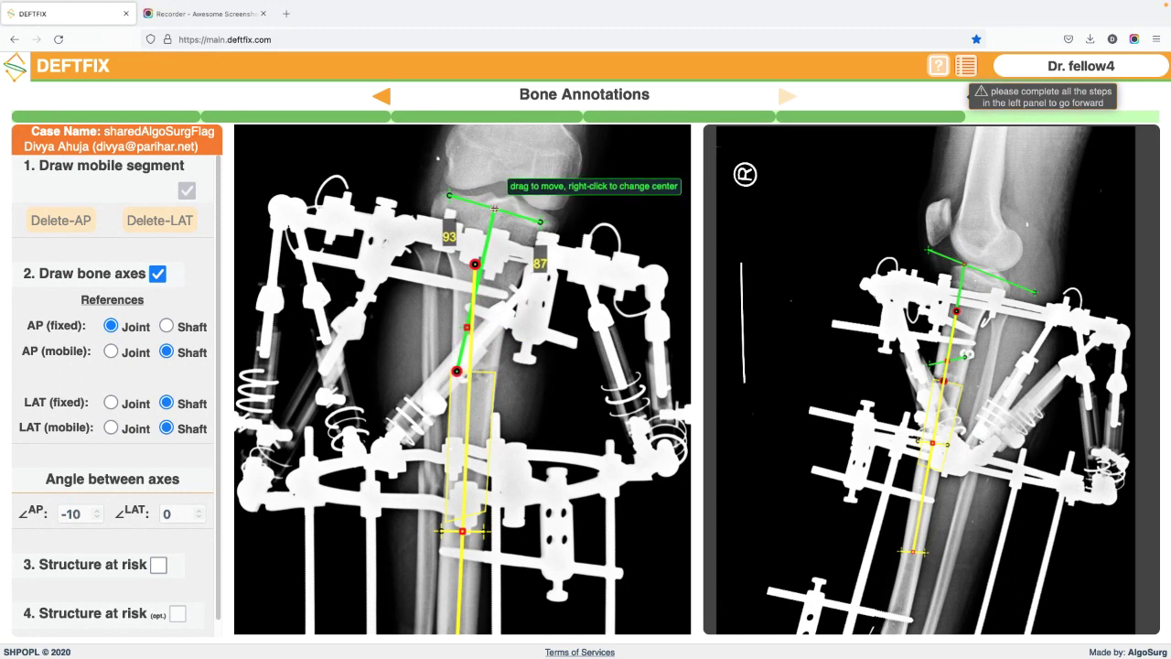
{"action": "left_click_drag", "start_coordinate": [474, 264], "coordinate": [457, 371]}
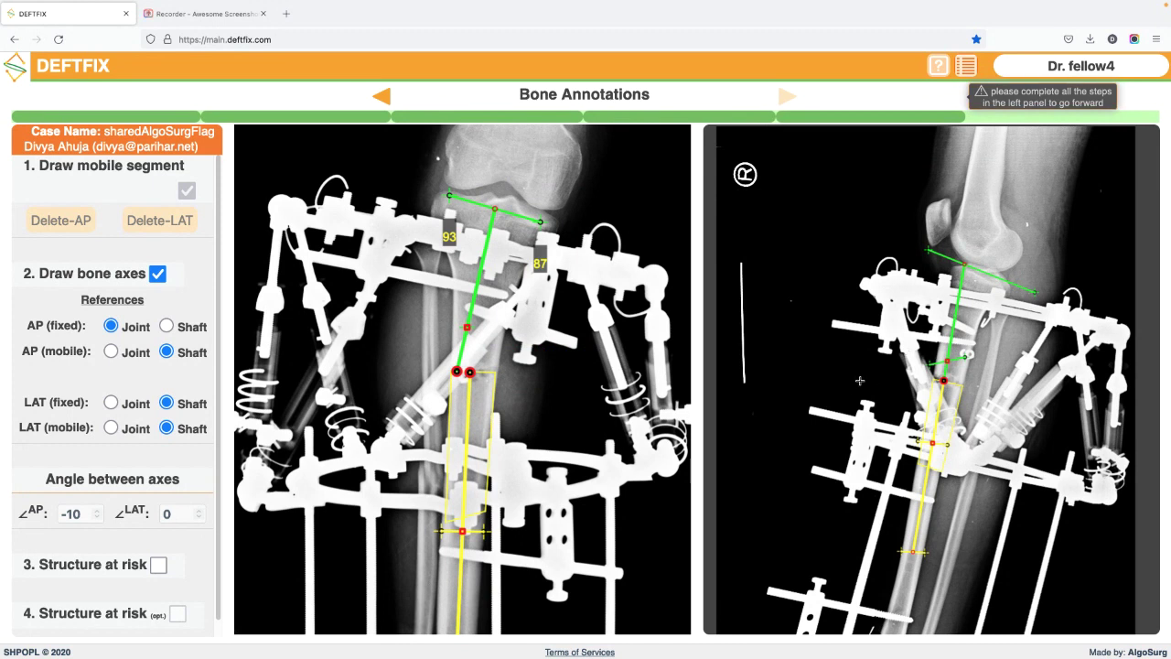
Step: Reposition the fixed segment's lateral axis by fitting its joint line and shaft edge markers to the proximal tibia
{"action": "left_click_drag", "start_coordinate": [883, 388], "coordinate": [848, 382]}
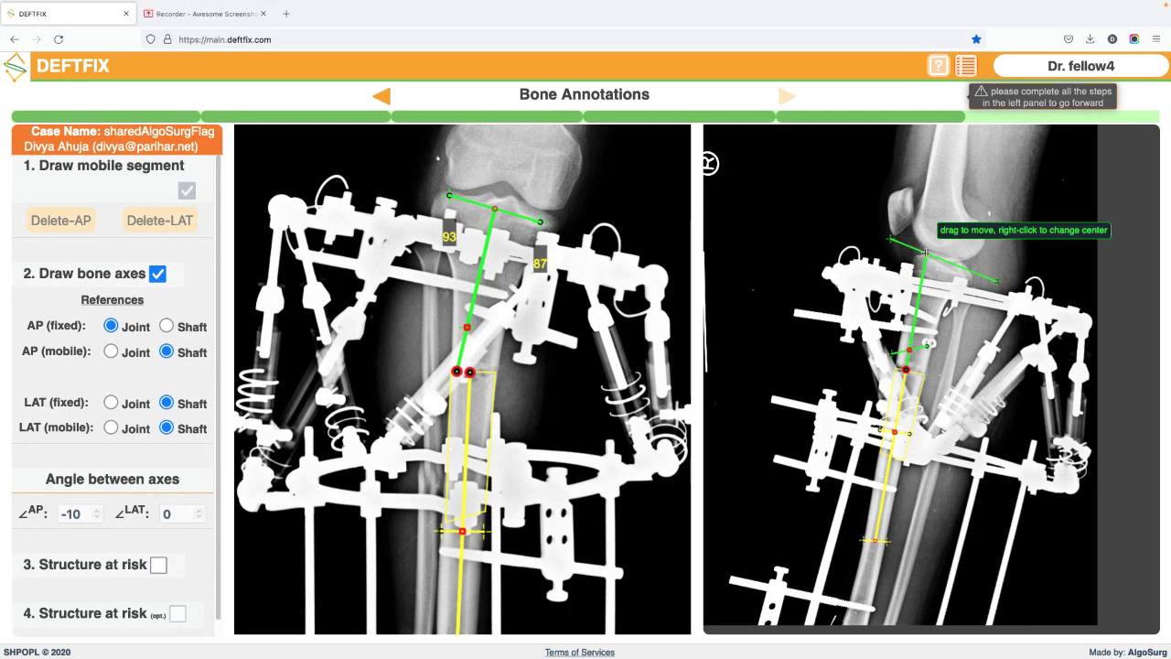
{"action": "left_click_drag", "start_coordinate": [926, 254], "coordinate": [888, 242]}
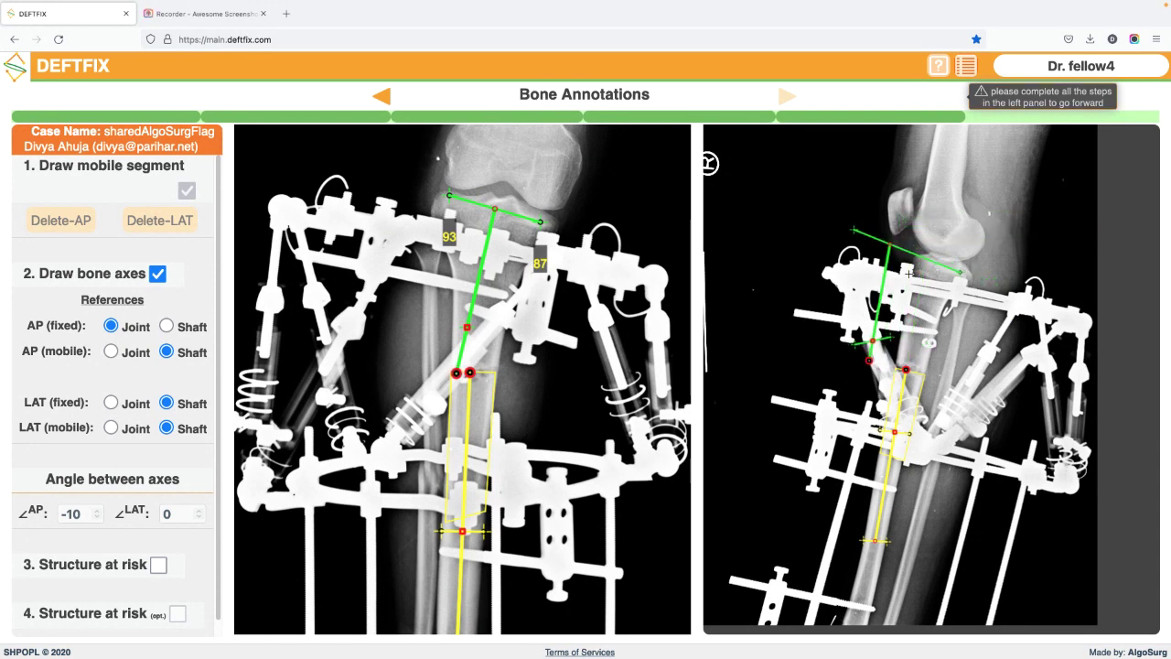
{"action": "left_click_drag", "start_coordinate": [872, 341], "coordinate": [929, 355]}
{"action": "left_click_drag", "start_coordinate": [828, 341], "coordinate": [901, 357]}
{"action": "left_click_drag", "start_coordinate": [962, 274], "coordinate": [984, 281]}
{"action": "left_click_drag", "start_coordinate": [852, 238], "coordinate": [912, 254]}
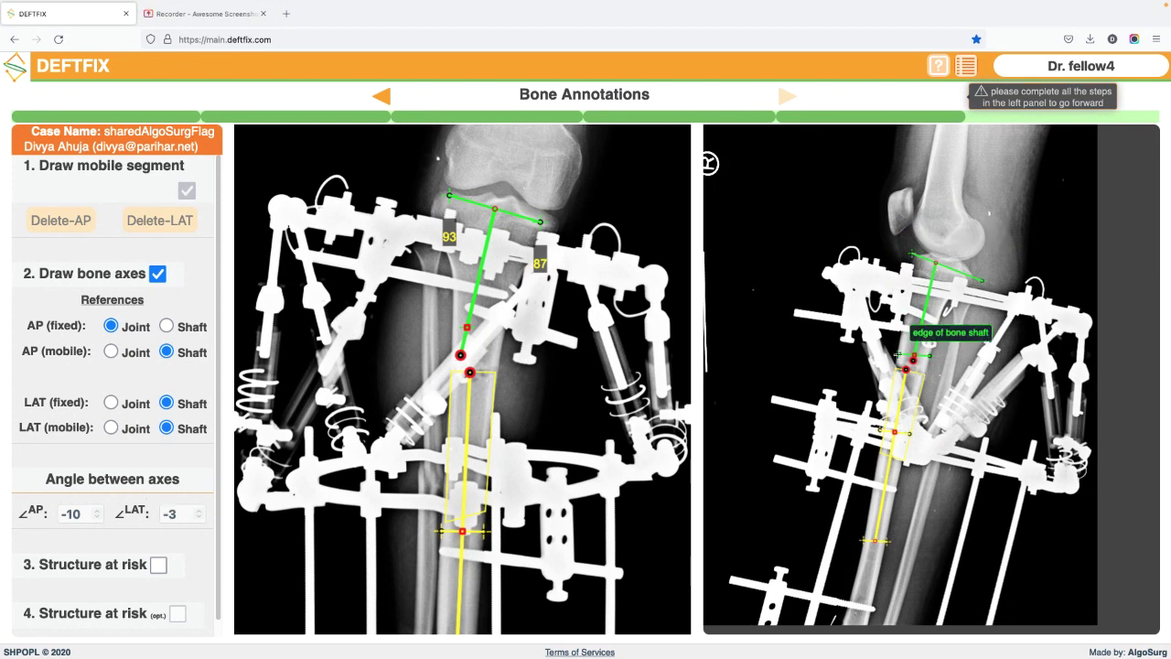
{"action": "left_click_drag", "start_coordinate": [899, 348], "coordinate": [927, 354]}
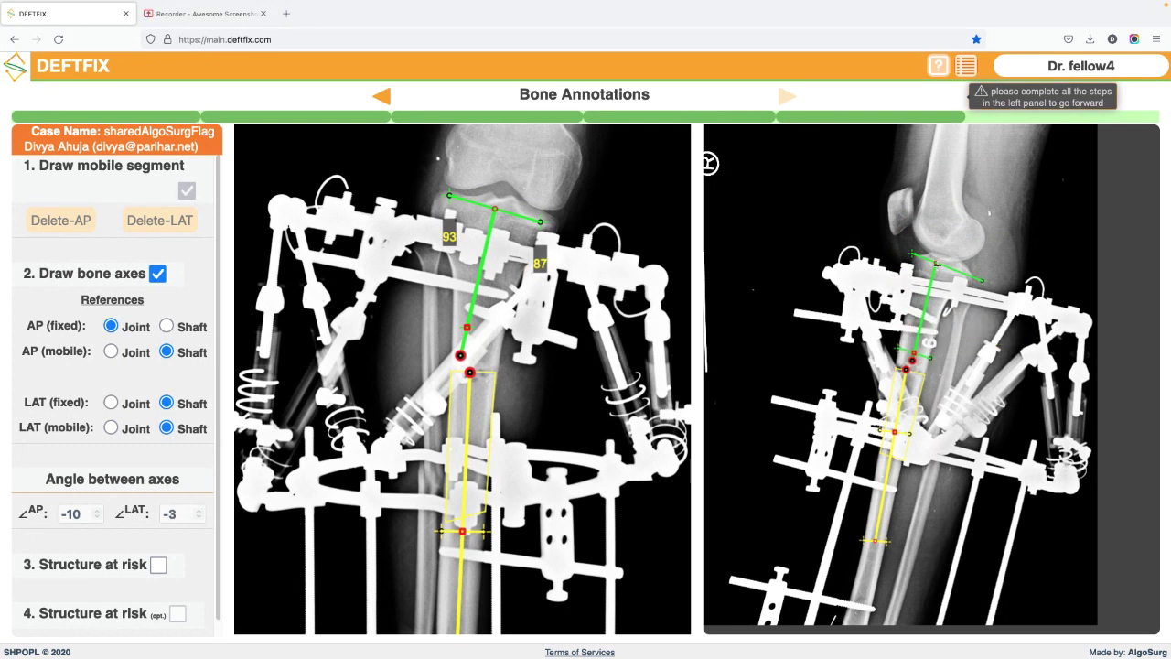
Step: Fine-tune the fixed lateral axis to a LAT angle of 0 and bring its resection end to the mobile segment's upper edge
{"action": "left_click_drag", "start_coordinate": [936, 264], "coordinate": [959, 274]}
{"action": "mouse_move", "coordinate": [957, 270]}
{"action": "left_mouse_down"}
{"action": "mouse_move", "coordinate": [935, 263]}
{"action": "mouse_move", "coordinate": [980, 280]}
{"action": "mouse_move", "coordinate": [968, 278]}
{"action": "left_mouse_up"}
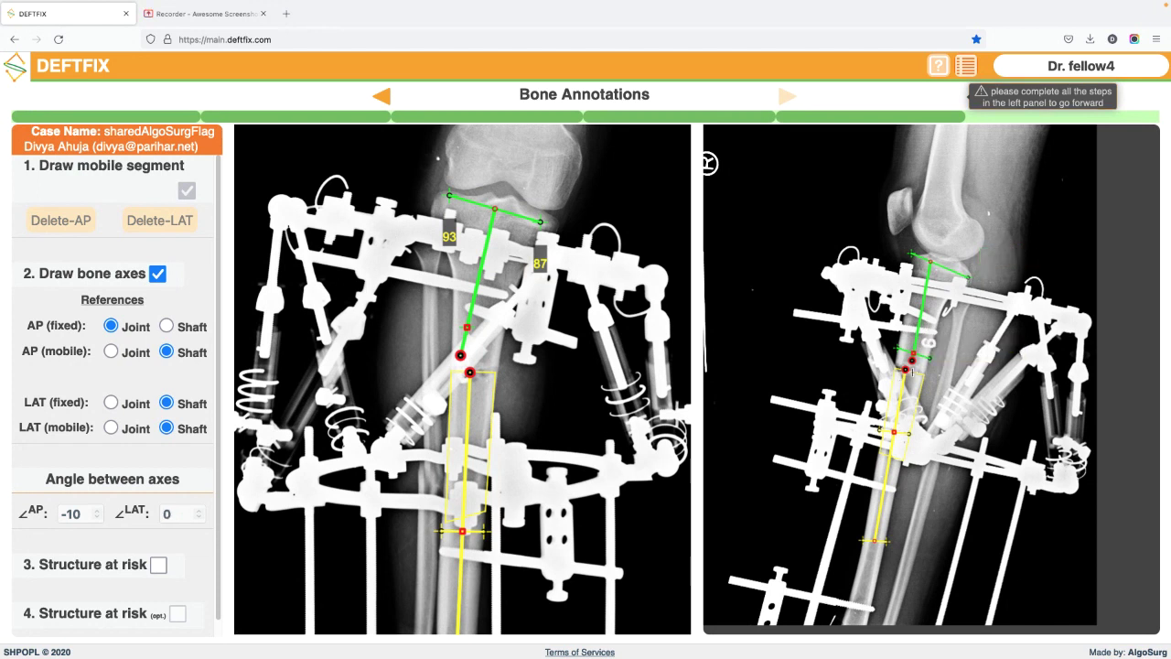
{"action": "left_click_drag", "start_coordinate": [912, 361], "coordinate": [908, 372]}
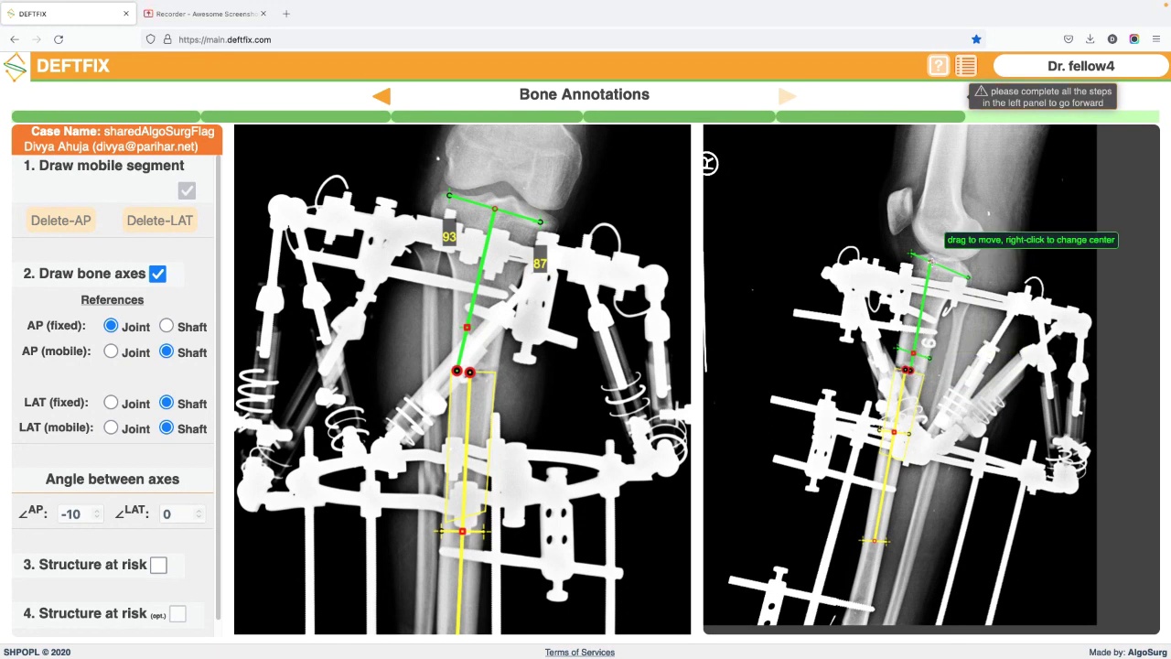
{"action": "left_click_drag", "start_coordinate": [930, 263], "coordinate": [924, 260]}
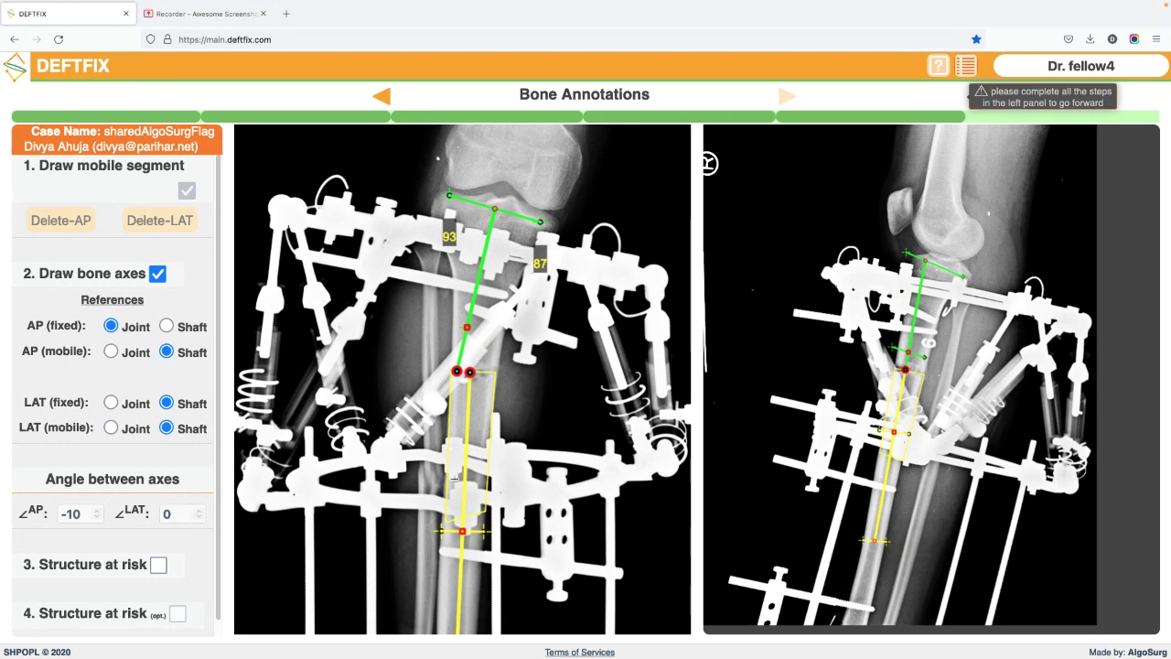
Step: Enable the first structure at risk and shift its cross marker slightly outward at the bone cut on the lateral X-ray
{"action": "left_click", "coordinate": [157, 565]}
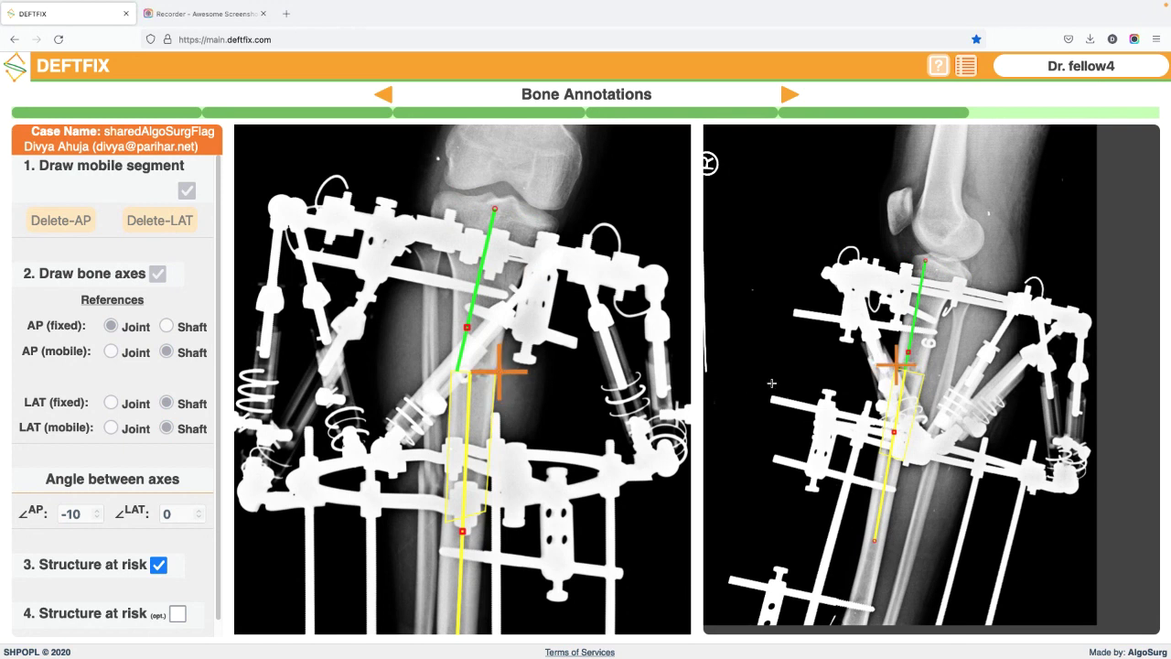
{"action": "scroll", "coordinate": [535, 424], "scroll_direction": "down", "scroll_amount": 1}
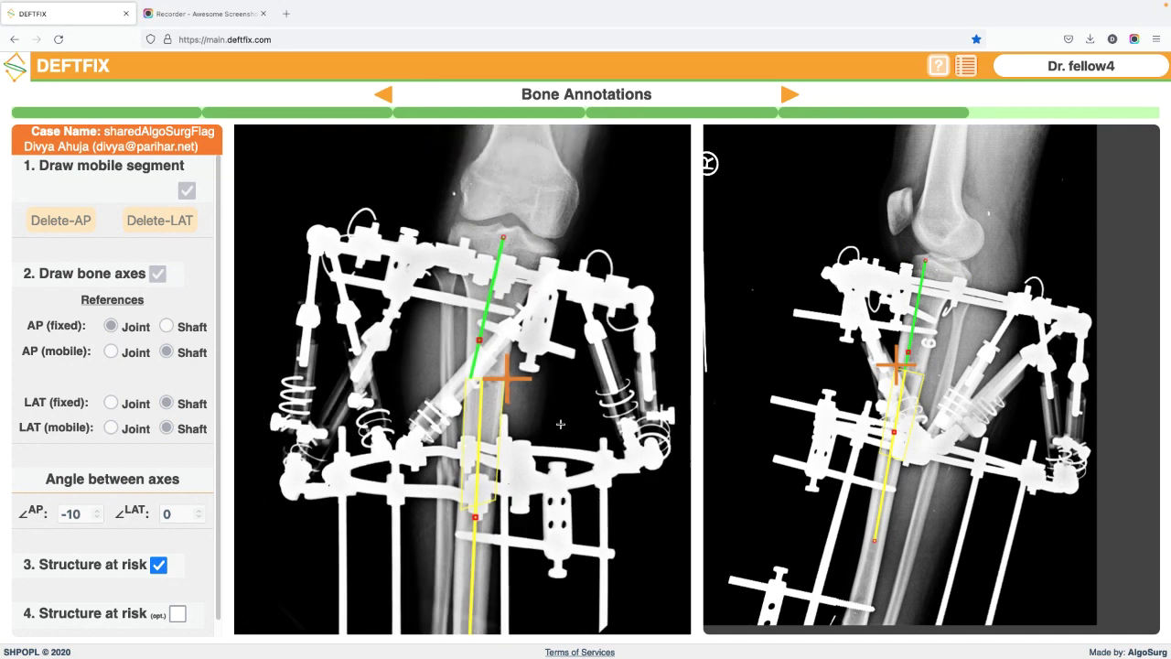
{"action": "scroll", "coordinate": [590, 412], "scroll_direction": "down", "scroll_amount": 1}
{"action": "scroll", "coordinate": [600, 445], "scroll_direction": "down", "scroll_amount": 1}
{"action": "scroll", "coordinate": [841, 438], "scroll_direction": "down", "scroll_amount": 1}
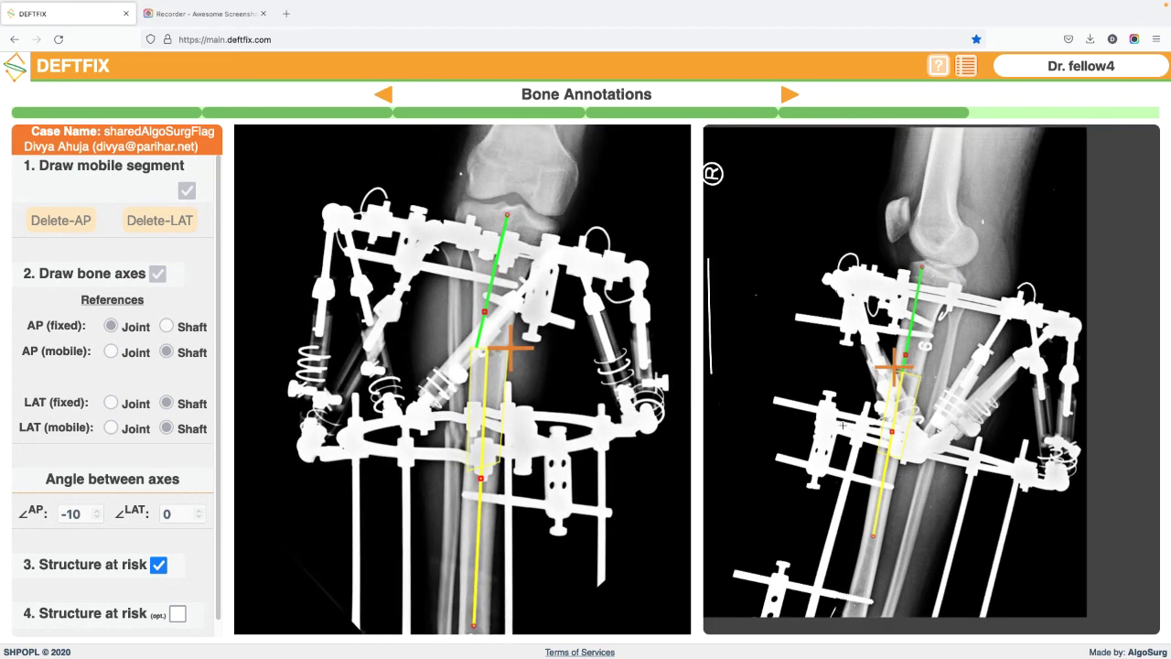
{"action": "scroll", "coordinate": [843, 404], "scroll_direction": "down", "scroll_amount": 1}
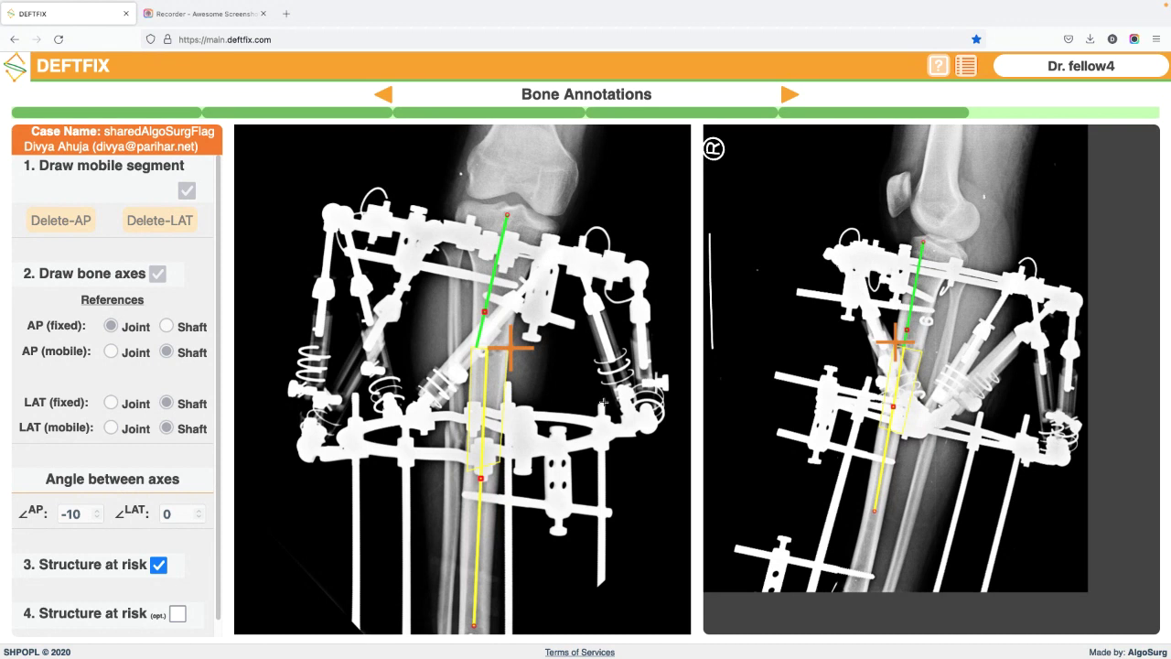
{"action": "left_click_drag", "start_coordinate": [897, 342], "coordinate": [892, 344]}
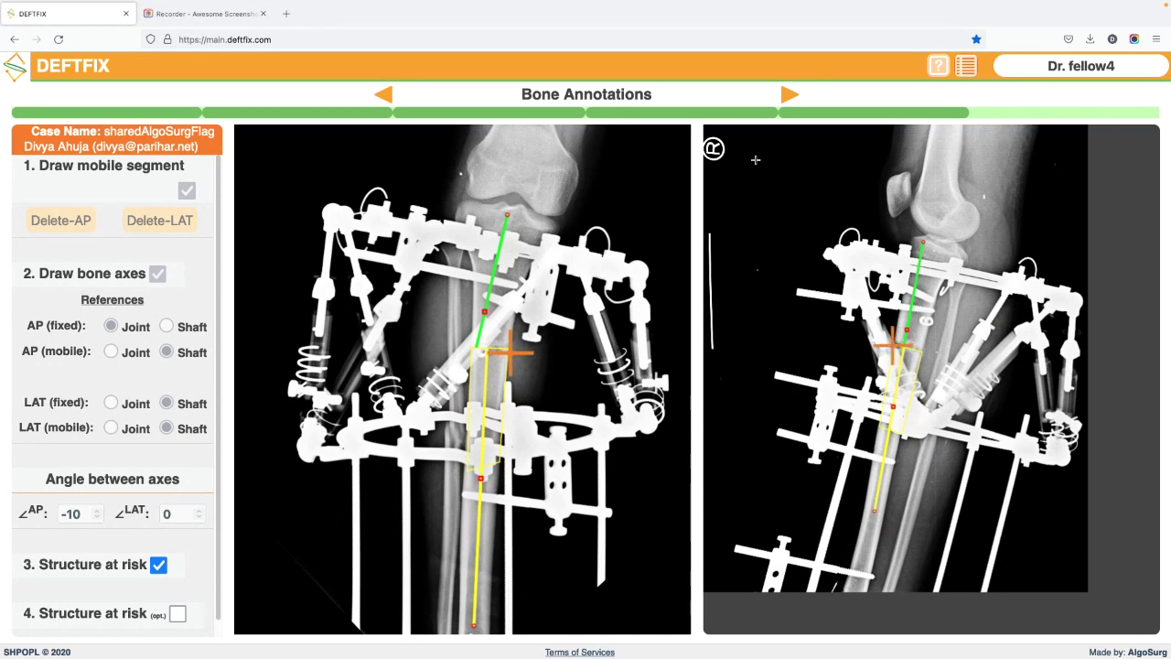
Step: Proceed to the correction parameters and increase the downward lengthening of correction step 1 to 9
{"action": "left_click", "coordinate": [787, 95]}
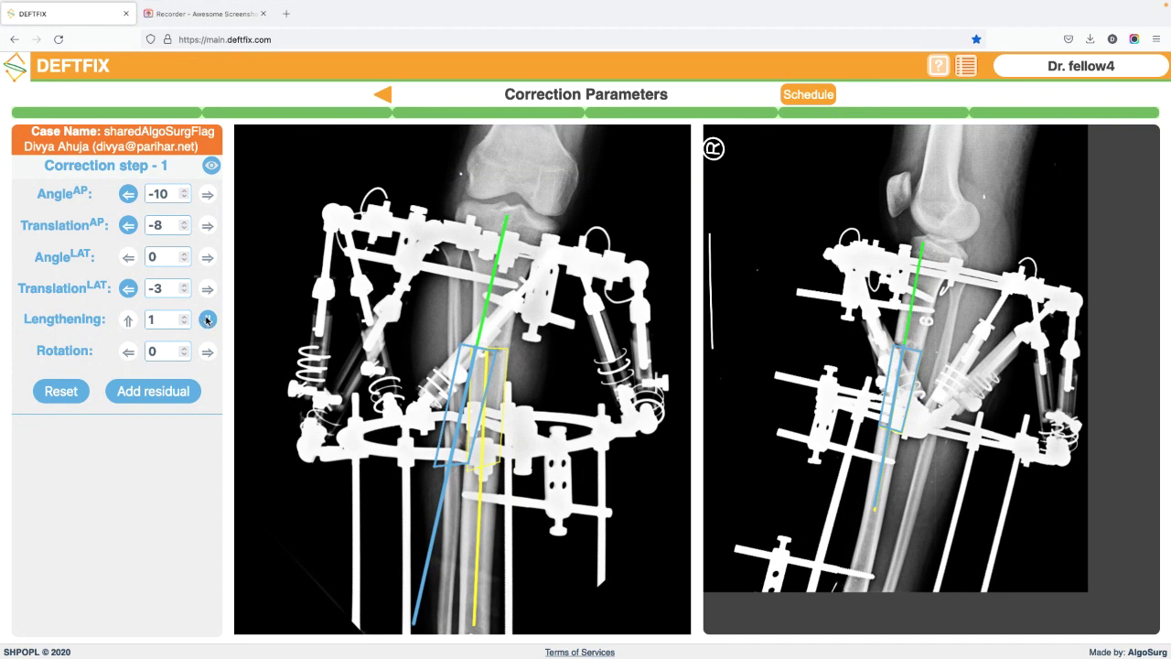
{"action": "left_click", "coordinate": [208, 319]}
{"action": "left_click", "coordinate": [208, 319]}
{"action": "left_click", "coordinate": [208, 320]}
{"action": "left_click", "coordinate": [208, 319]}
{"action": "left_click", "coordinate": [207, 320]}
{"action": "left_click", "coordinate": [208, 320]}
{"action": "left_click", "coordinate": [208, 319]}
{"action": "left_click", "coordinate": [208, 319]}
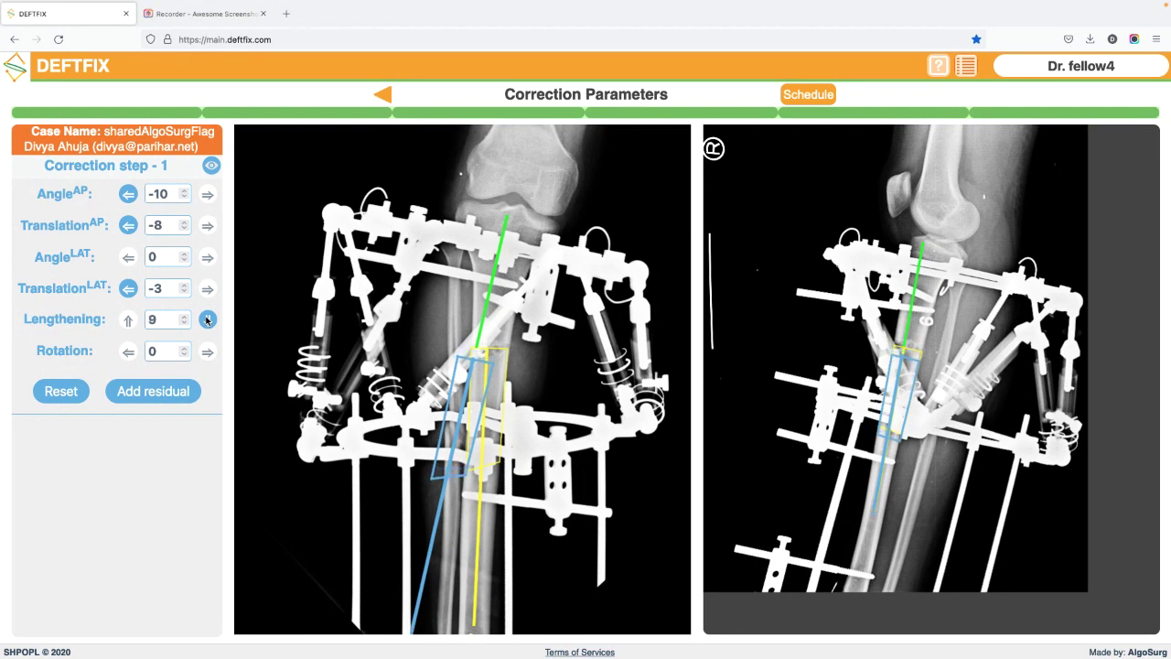
Step: Set the downward lengthening of correction step 1 to 10 and its rightward rotation to 15
{"action": "left_click", "coordinate": [208, 320]}
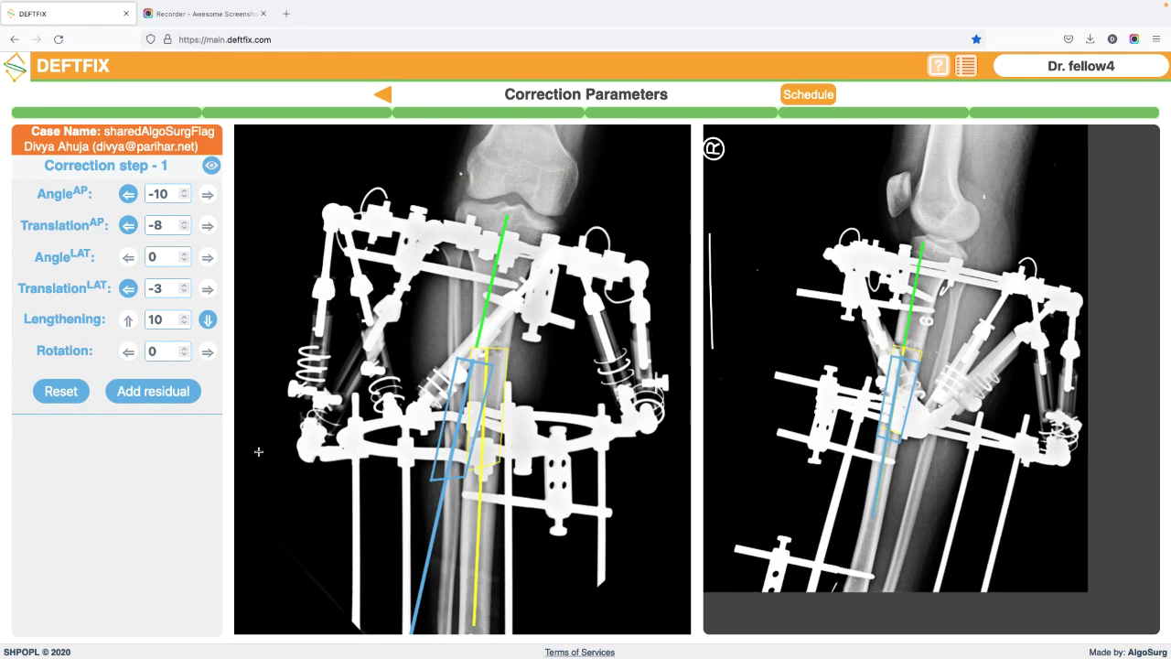
{"action": "left_click", "coordinate": [208, 352]}
{"action": "left_click", "coordinate": [208, 352]}
{"action": "left_click", "coordinate": [208, 352]}
{"action": "left_click", "coordinate": [208, 353]}
{"action": "left_click", "coordinate": [207, 352]}
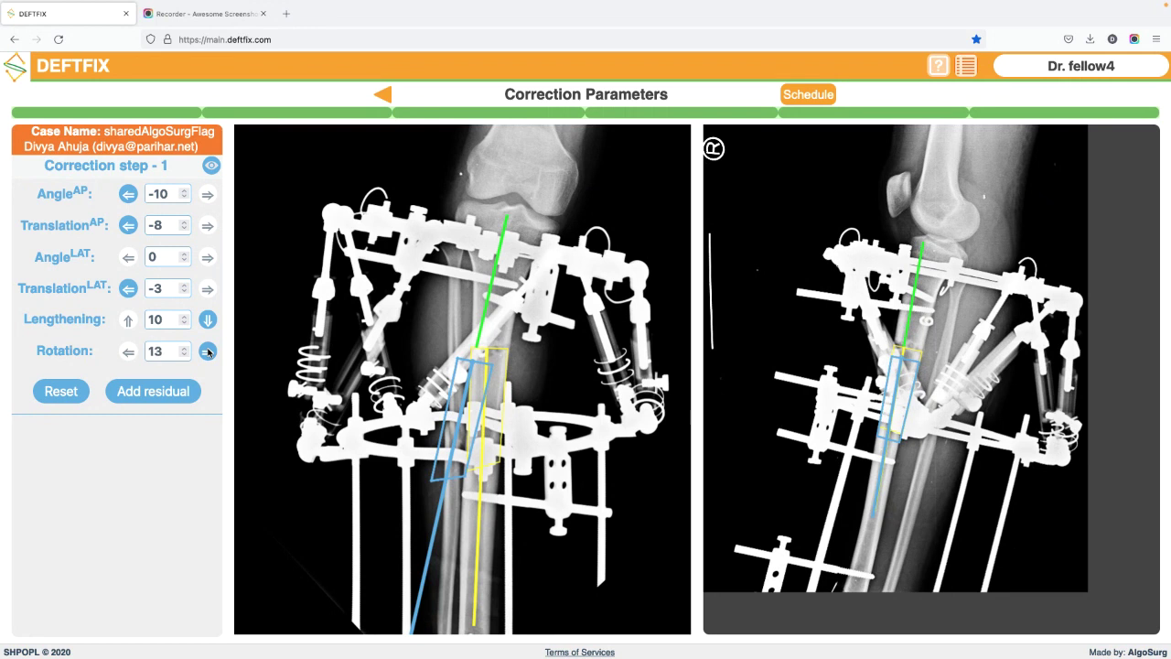
{"action": "left_click", "coordinate": [208, 353]}
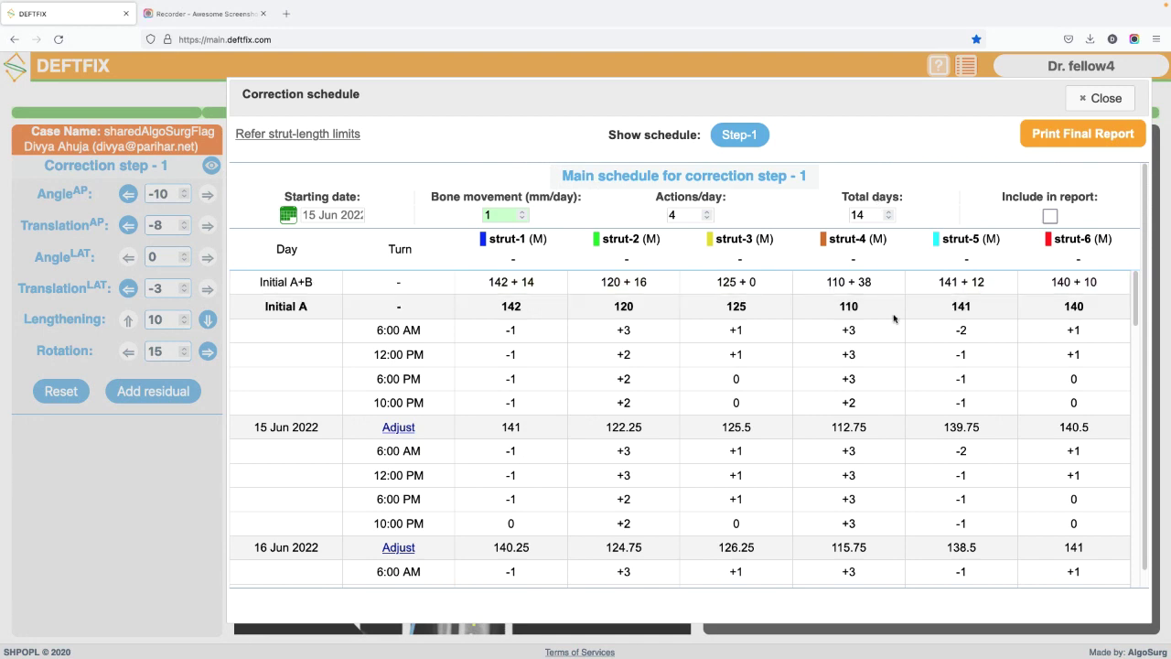
Step: In the correction schedule, set the starting date to 15 Jun 2022 and review the strut adjustments down to the Final A+B row
{"action": "left_click", "coordinate": [288, 214]}
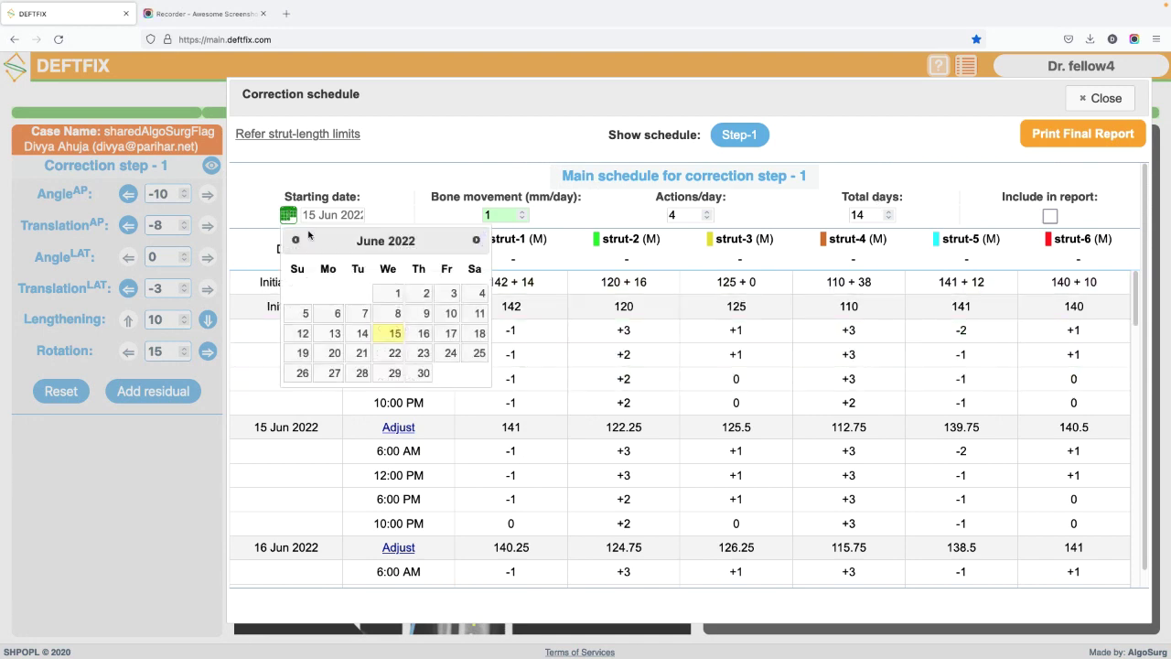
{"action": "left_click", "coordinate": [393, 333]}
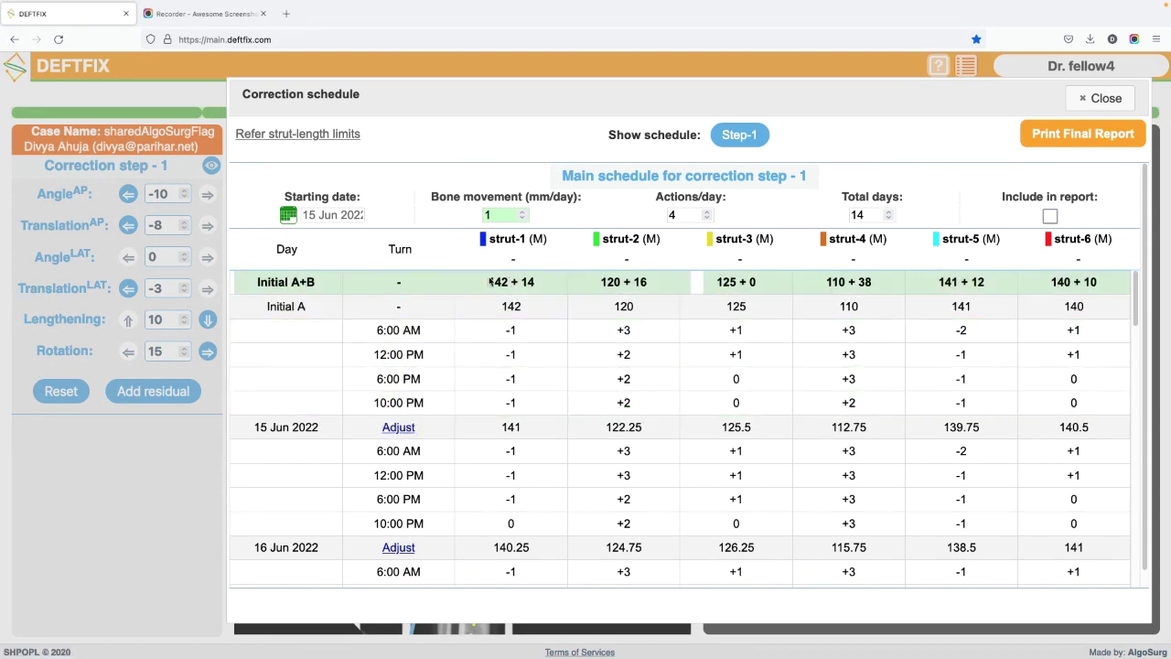
{"action": "scroll", "coordinate": [1087, 364], "scroll_direction": "down", "scroll_amount": 1}
{"action": "scroll", "coordinate": [1087, 364], "scroll_direction": "down", "scroll_amount": 15}
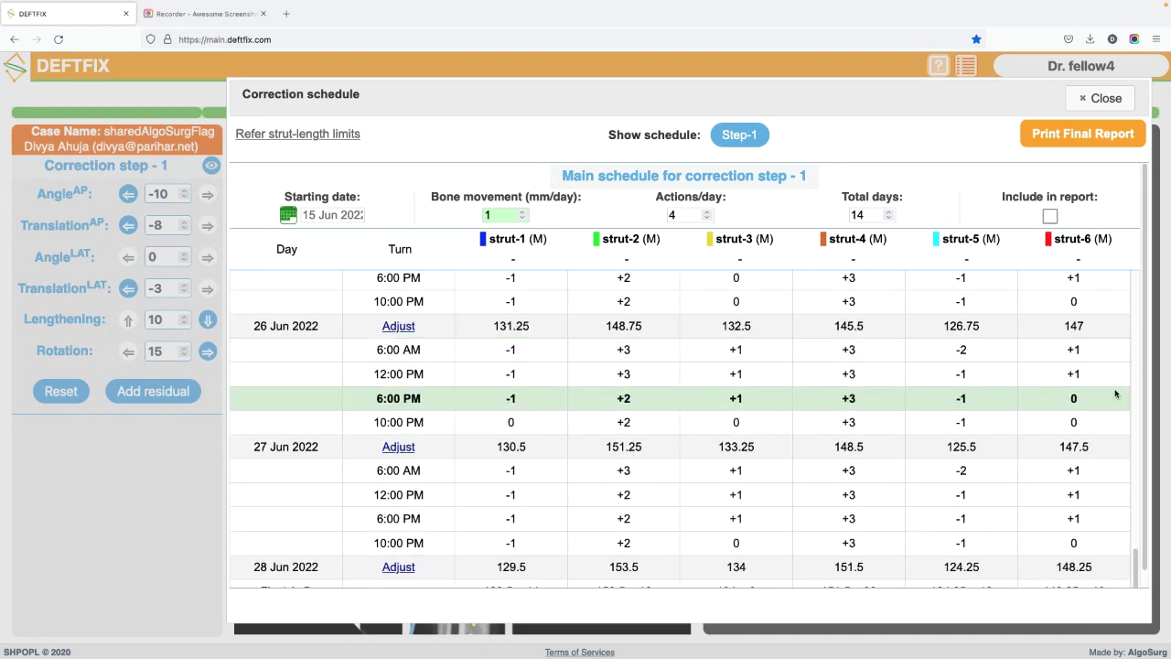
{"action": "scroll", "coordinate": [1115, 393], "scroll_direction": "down", "scroll_amount": 1}
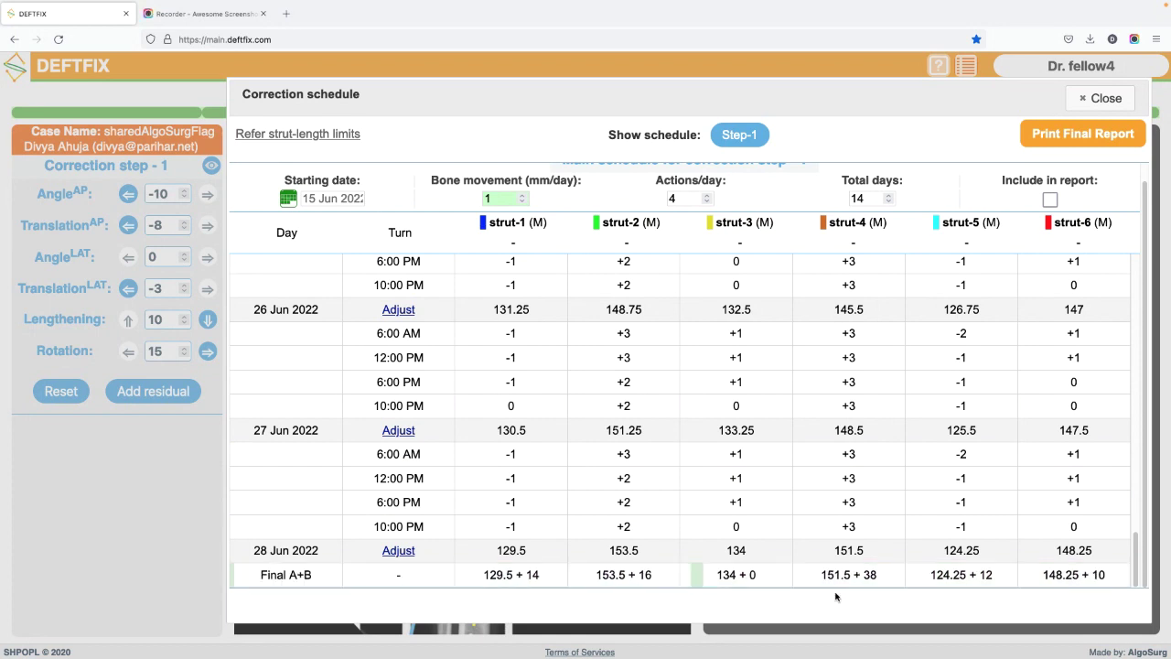
{"action": "left_click", "coordinate": [1087, 107]}
Step: Switch to the PowerPoint presentation, start the slide show from the DEFTFIX Application slide and advance to the Post Op Day 14 slide
{"action": "mouse_move", "coordinate": [194, 13]}
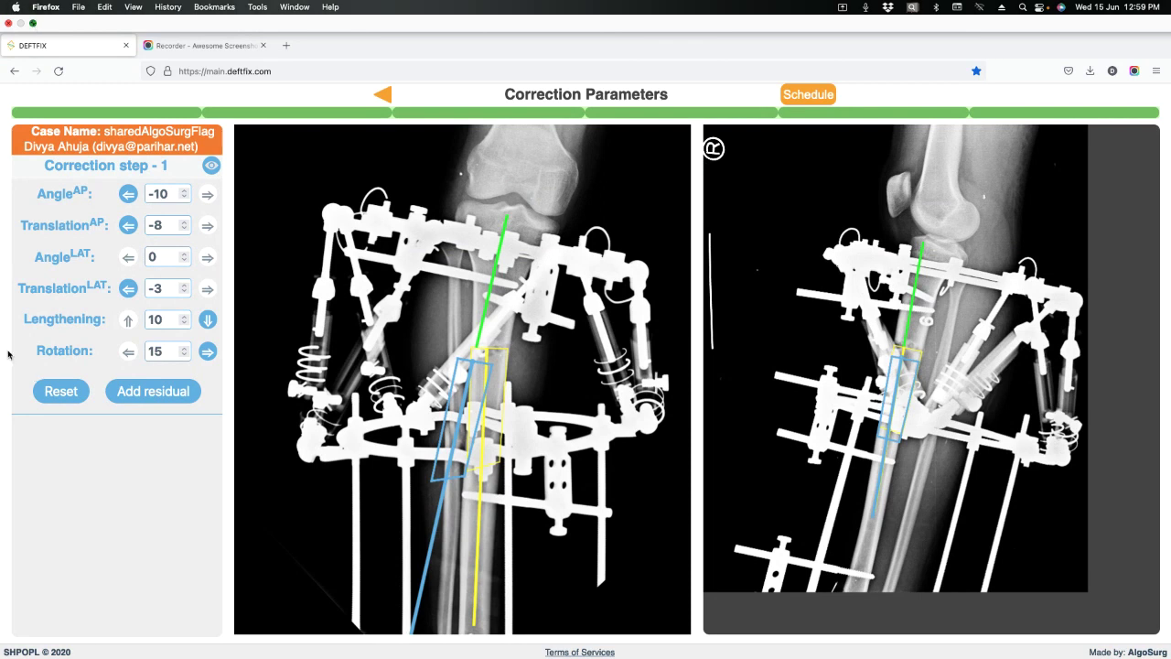
{"action": "key", "text": "super+Tab"}
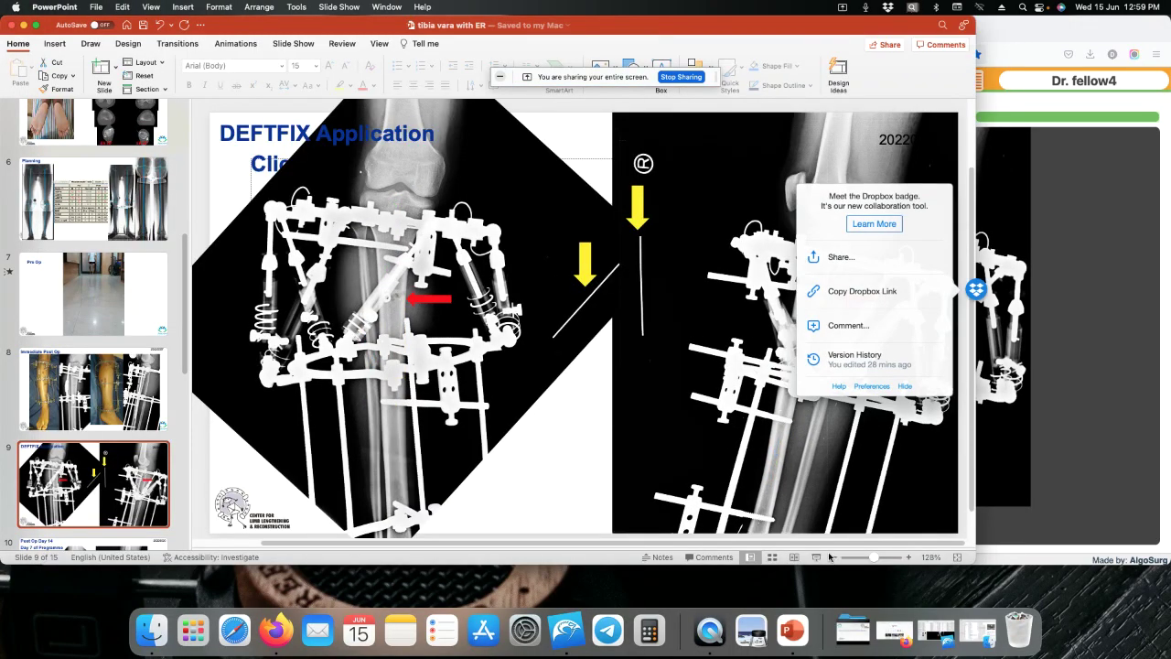
{"action": "left_click", "coordinate": [814, 557]}
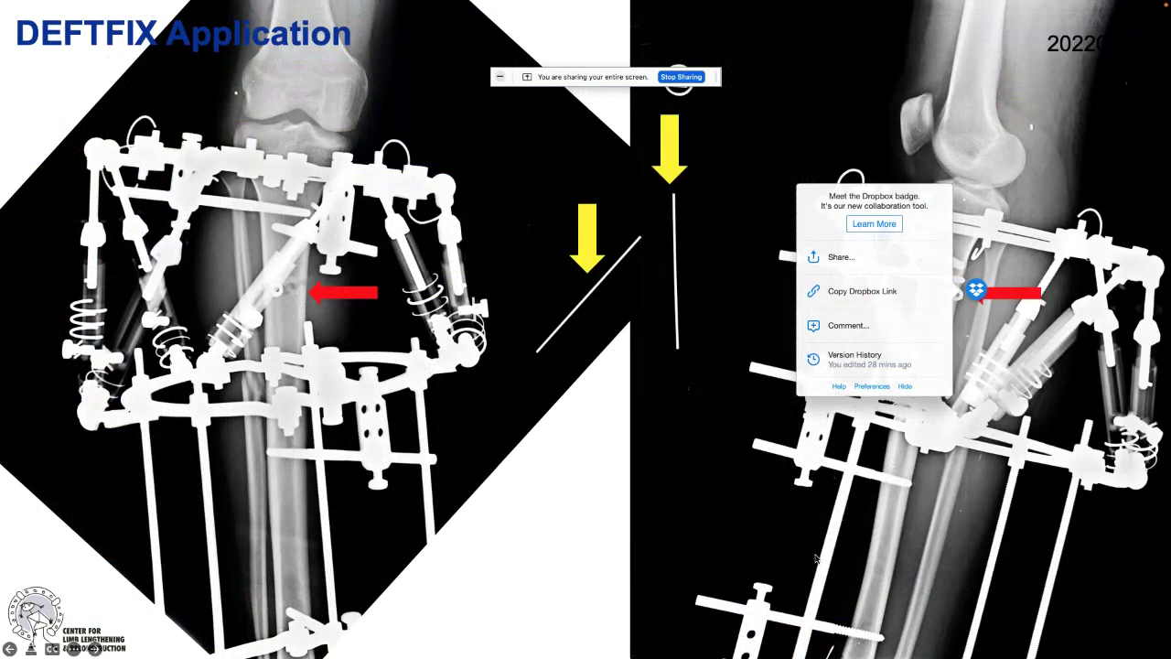
{"action": "left_click", "coordinate": [811, 557]}
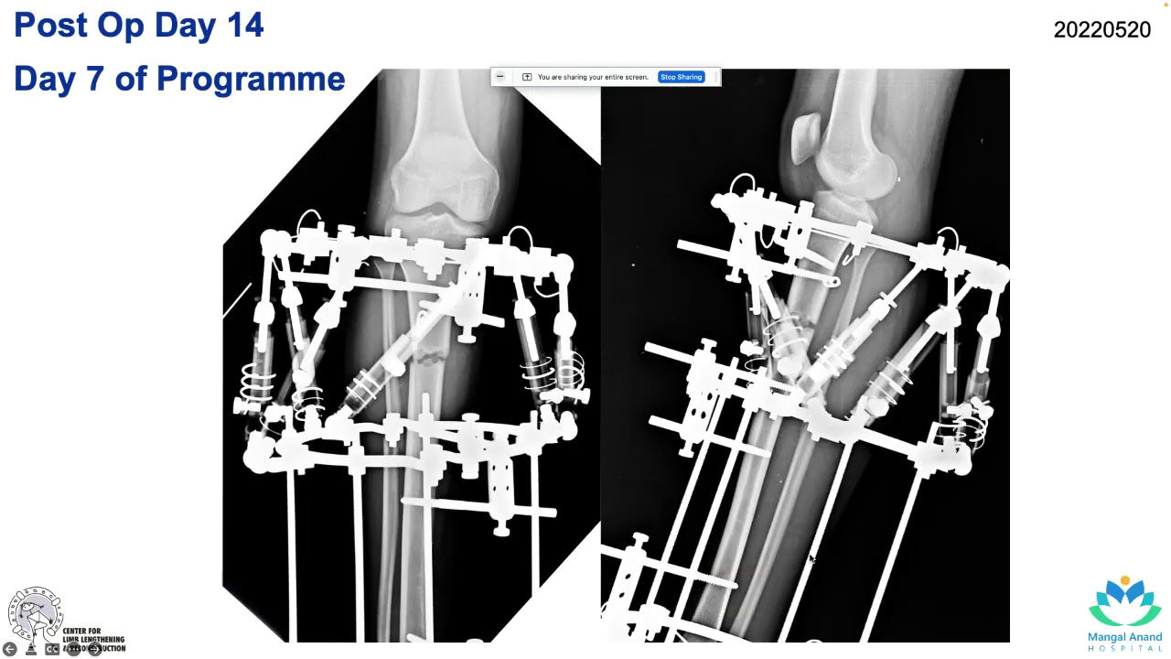